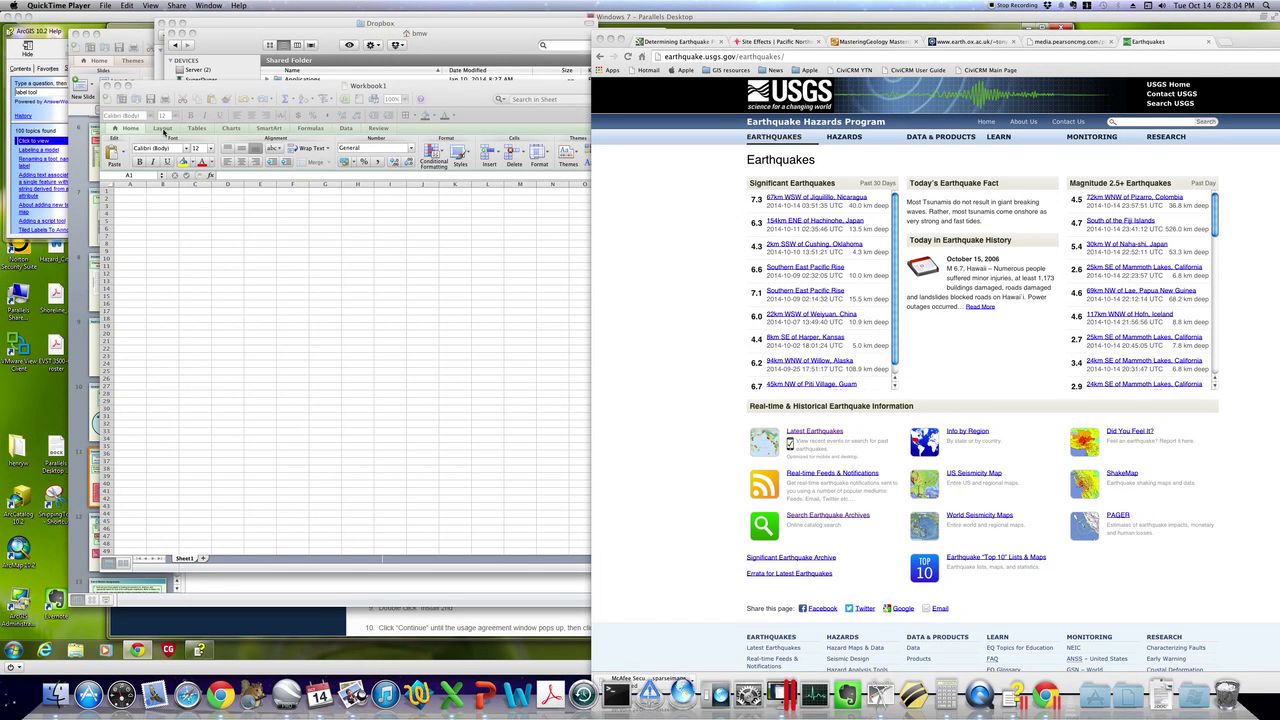
Enter the headings Magnitude, Number/year and Number in cells A1 to C1.
left_click(437, 90)
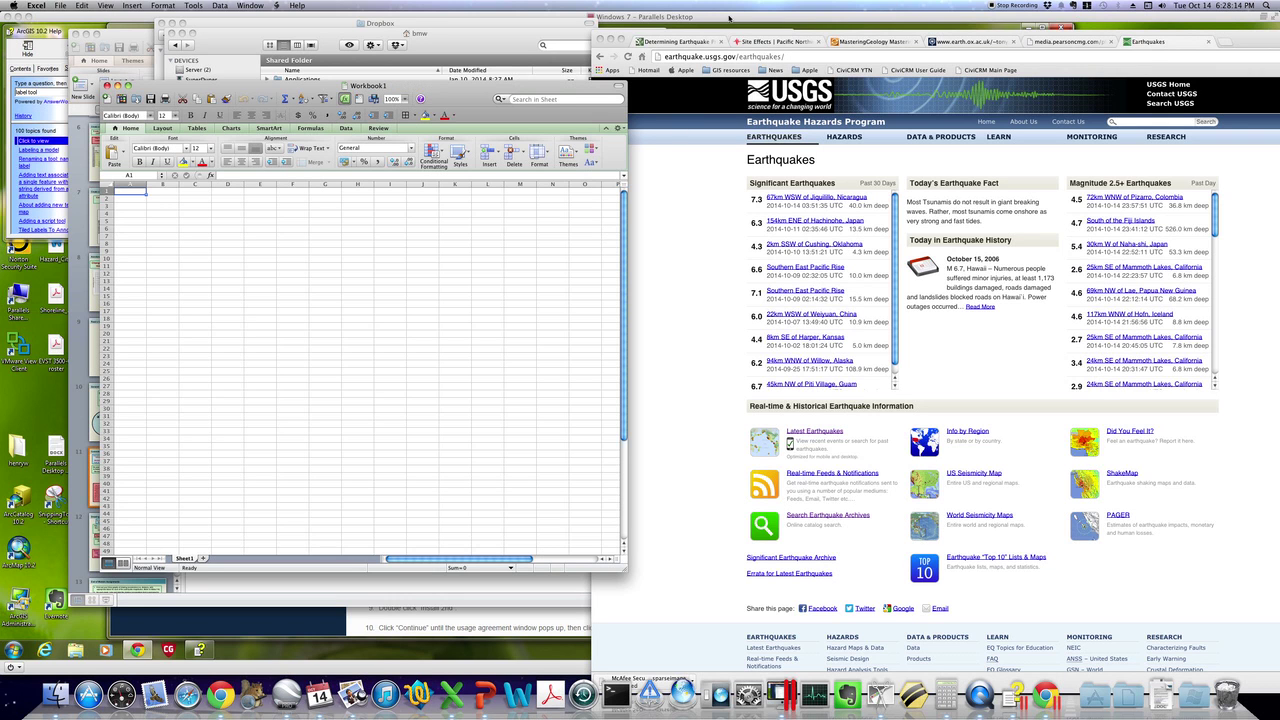
left_click(703, 116)
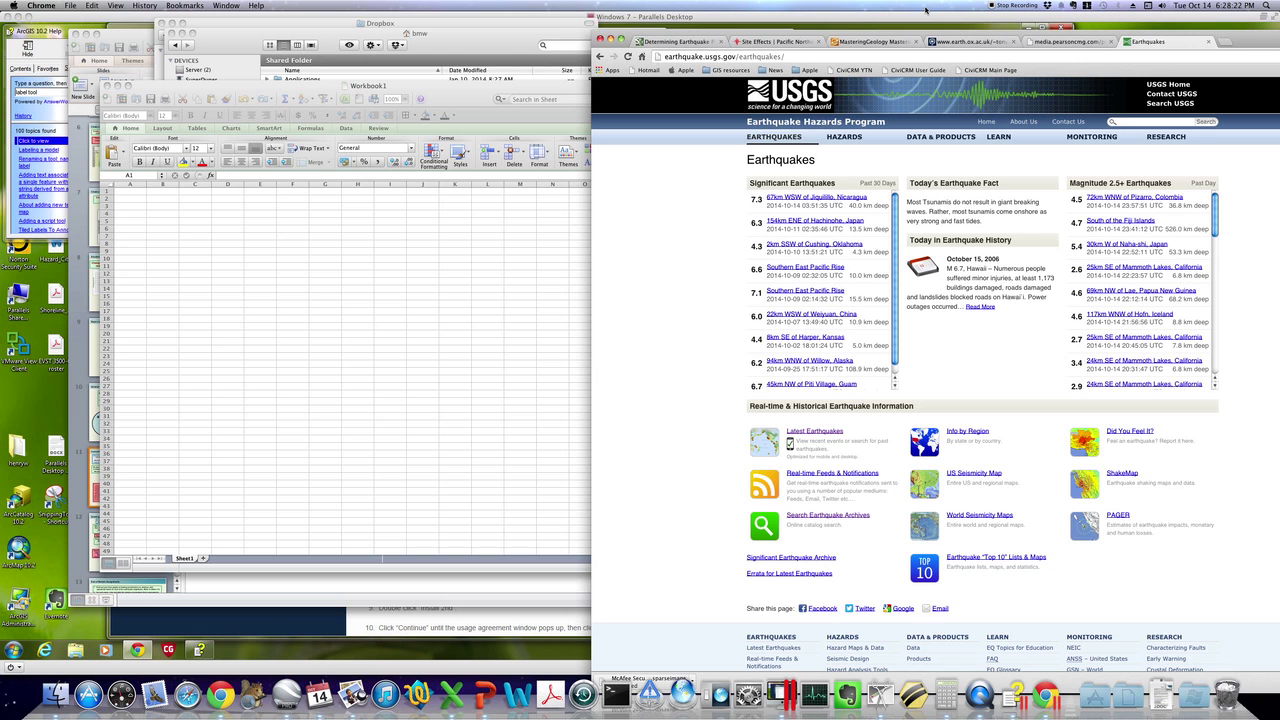
left_click(186, 296)
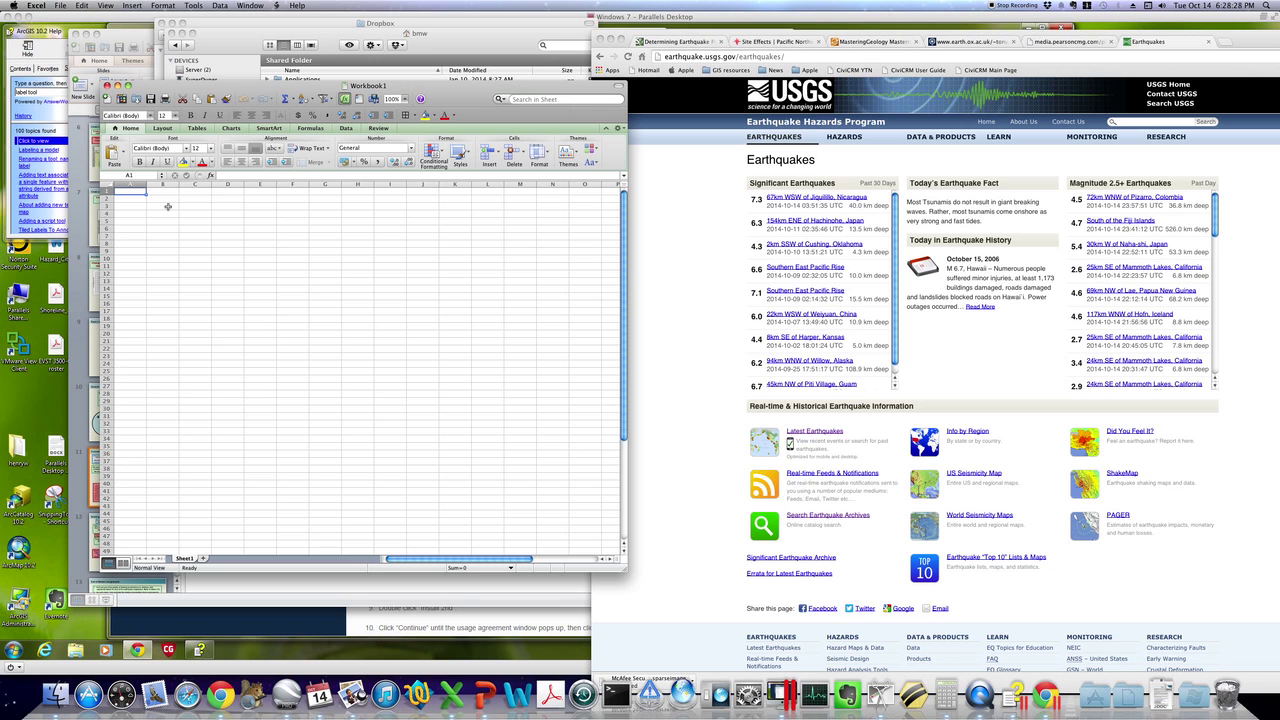
key("XF86AudioMute")
type("Magnitude")
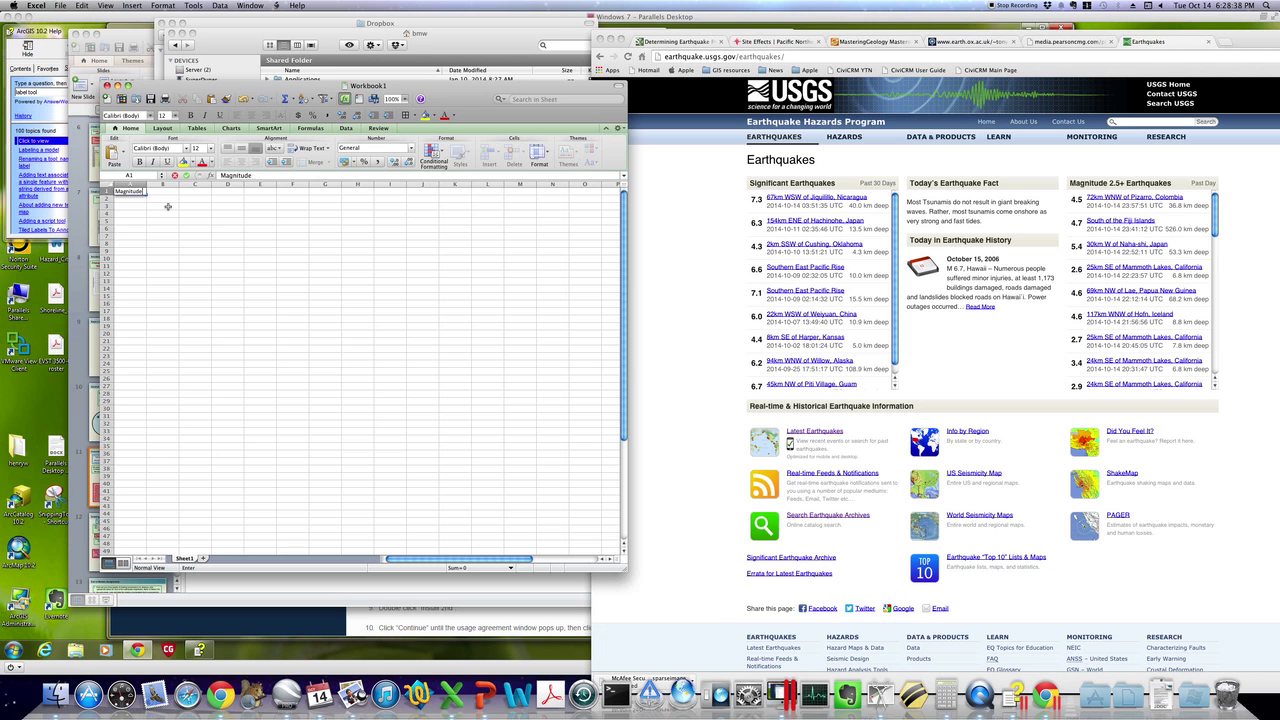
key("Tab")
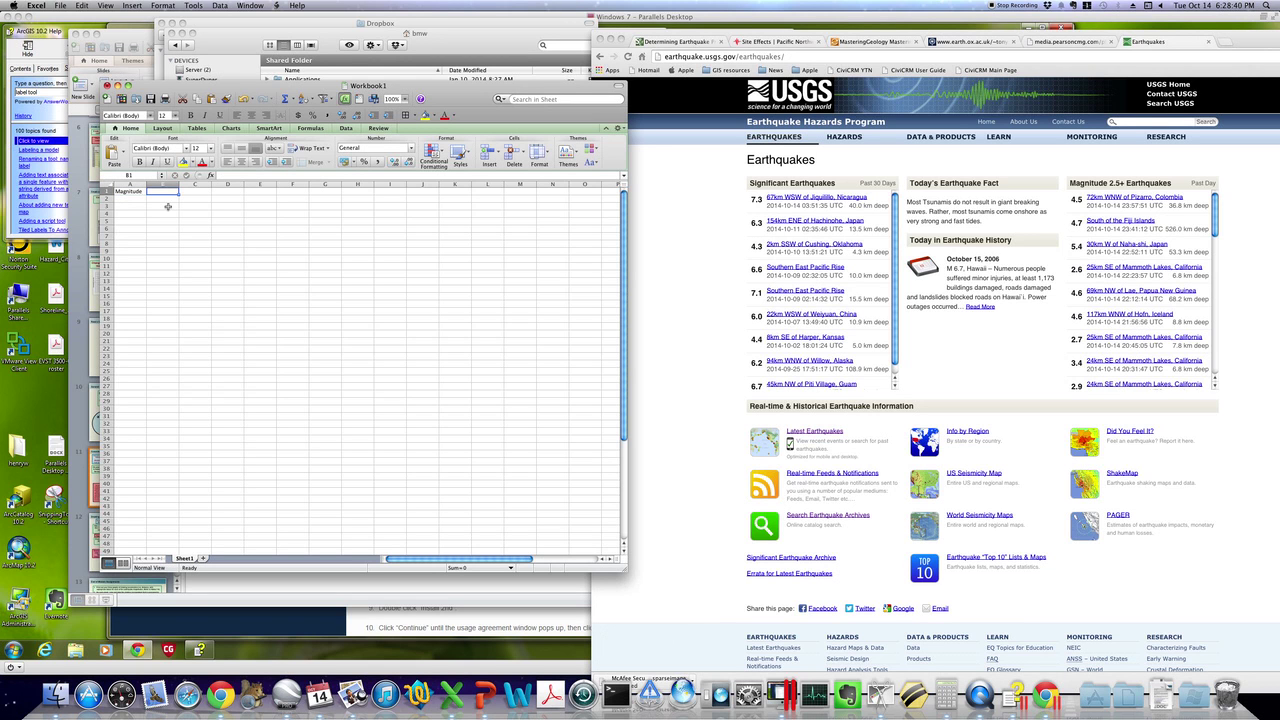
type("Number/")
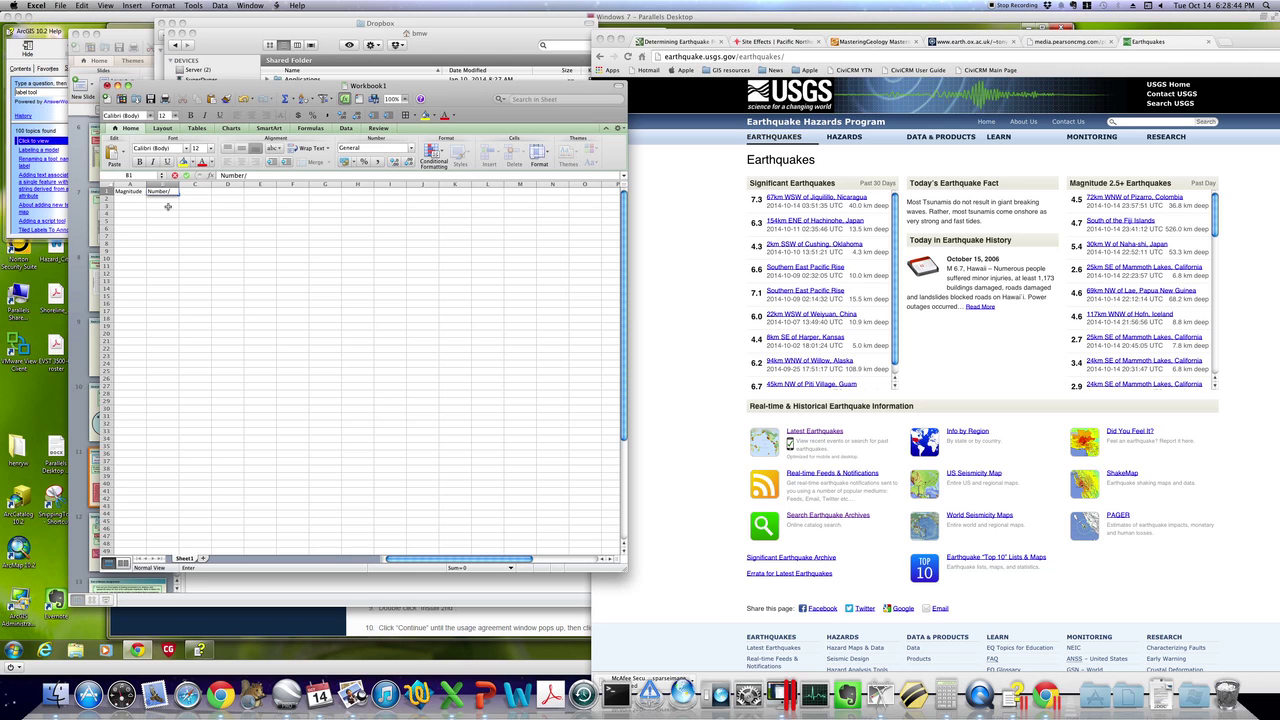
type("year")
key("Tab")
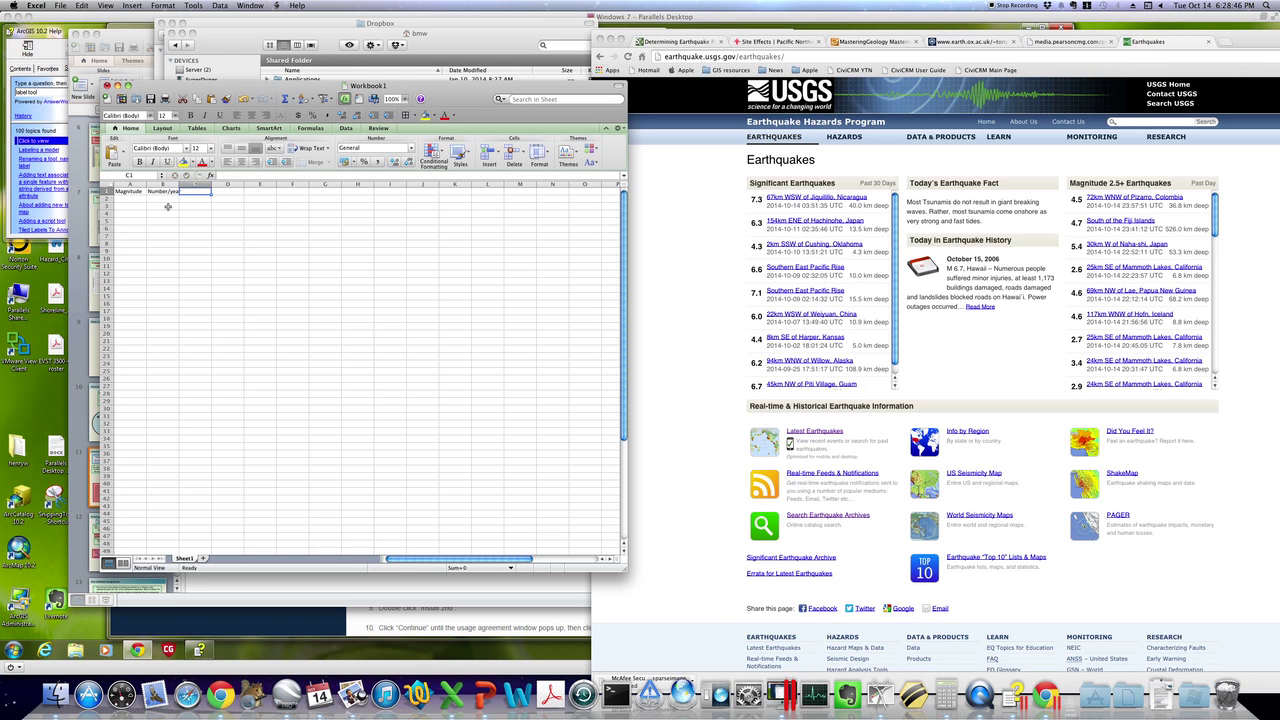
type("Number")
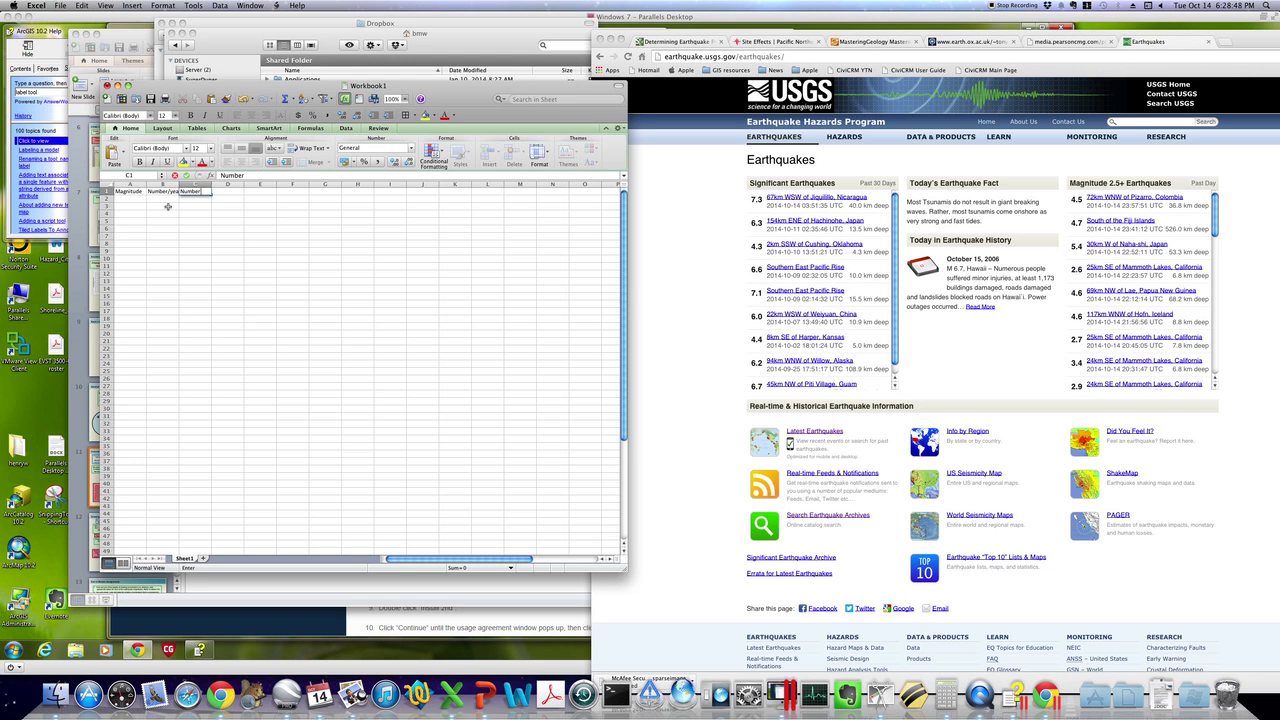
key("Return")
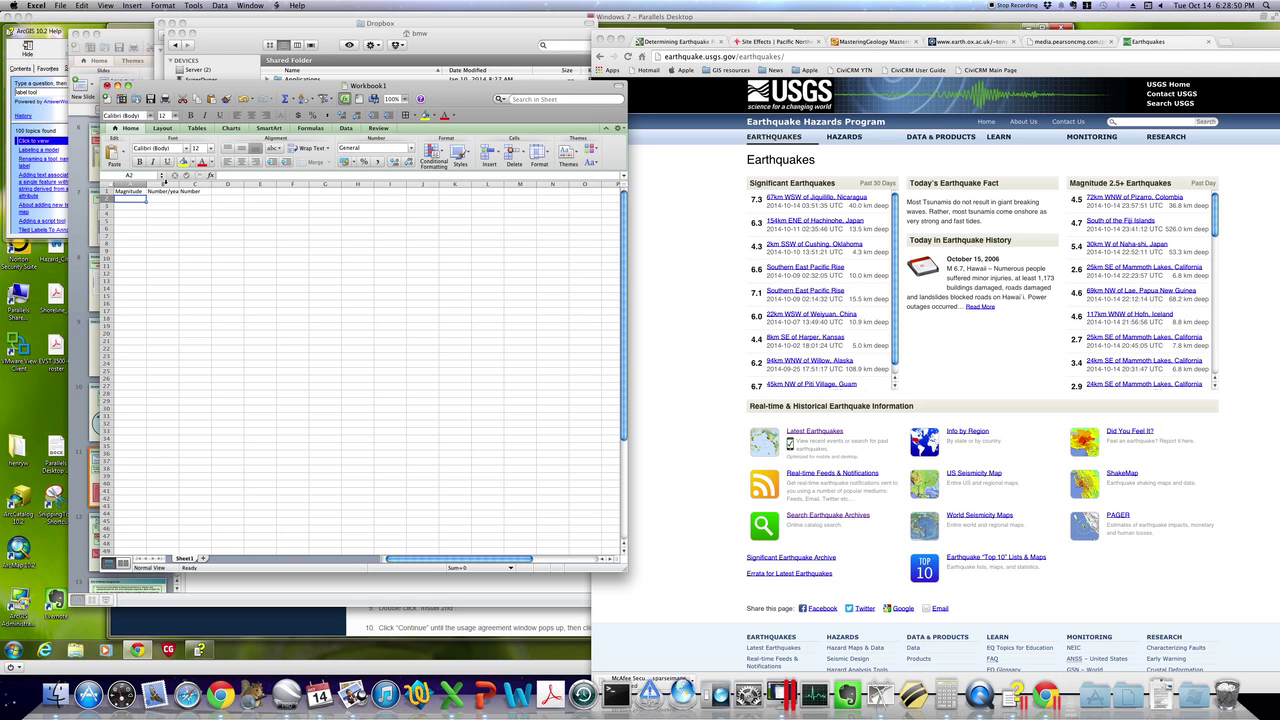
Widen column B so the Number/year heading fits.
left_click(164, 183)
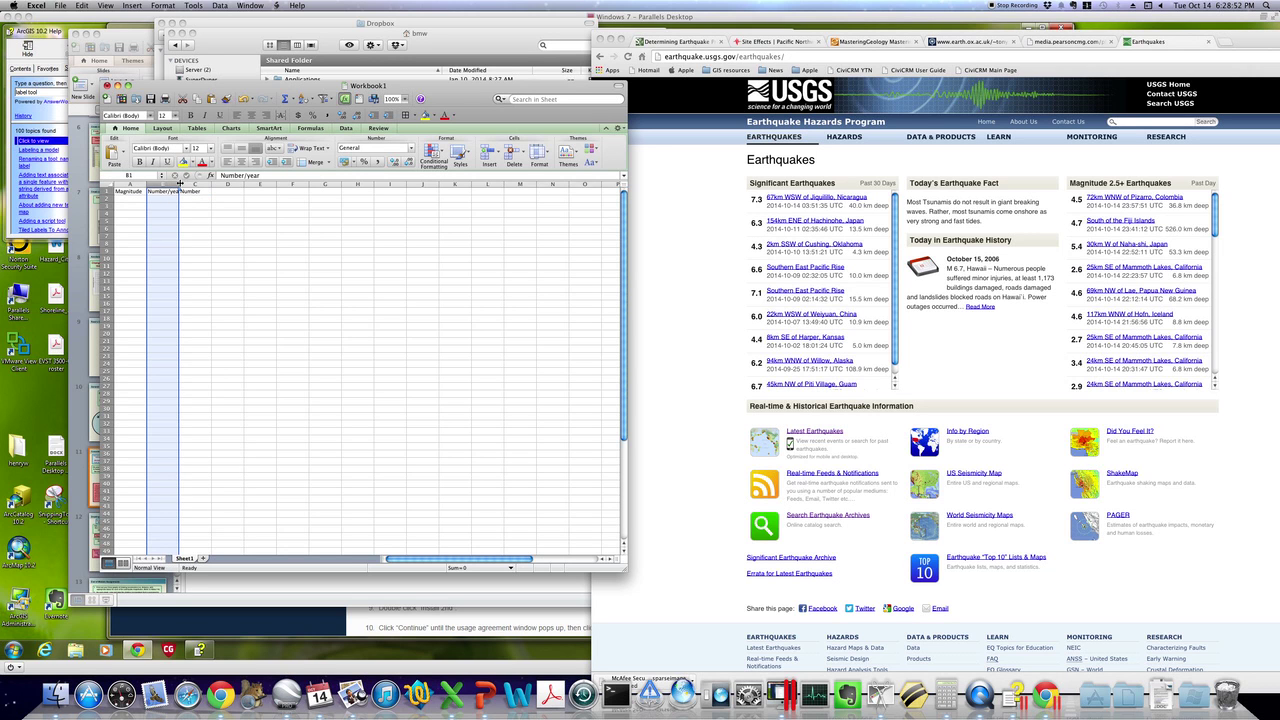
left_click_drag(180, 183, 183, 183)
left_click(263, 257)
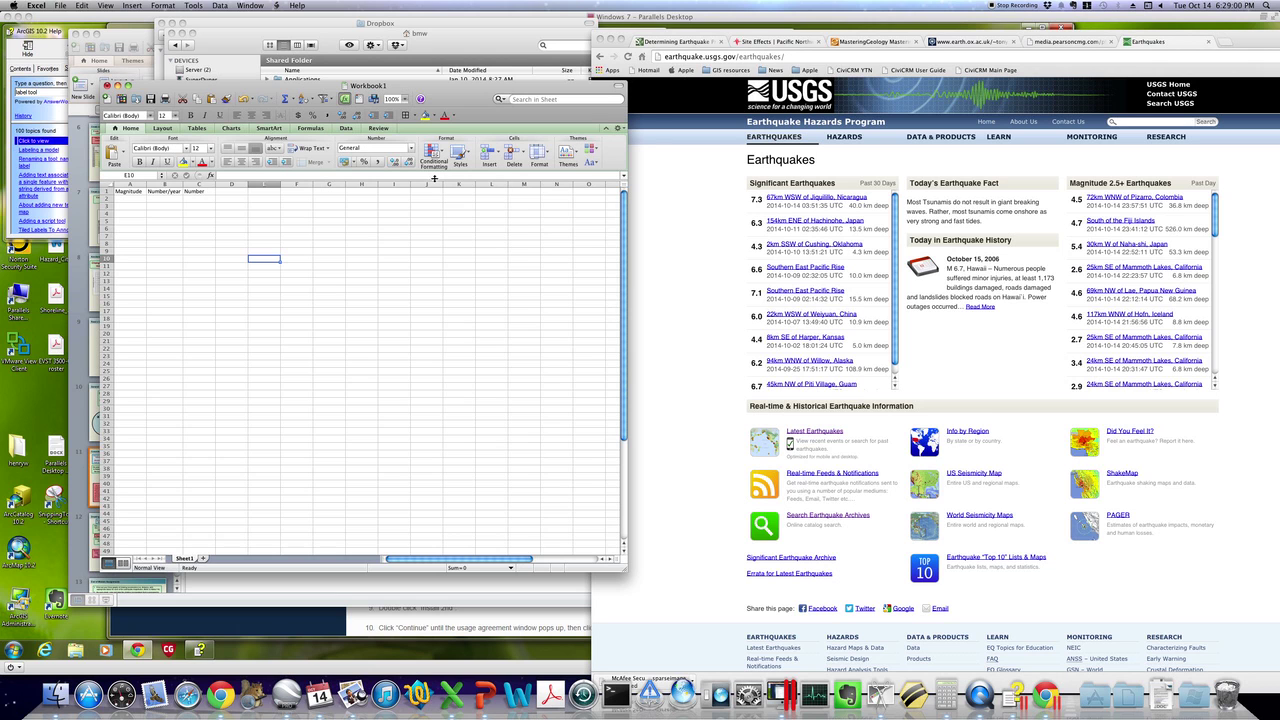
Open the USGS earthquake archive search and set the start date to 1975-01-01.
left_click(709, 216)
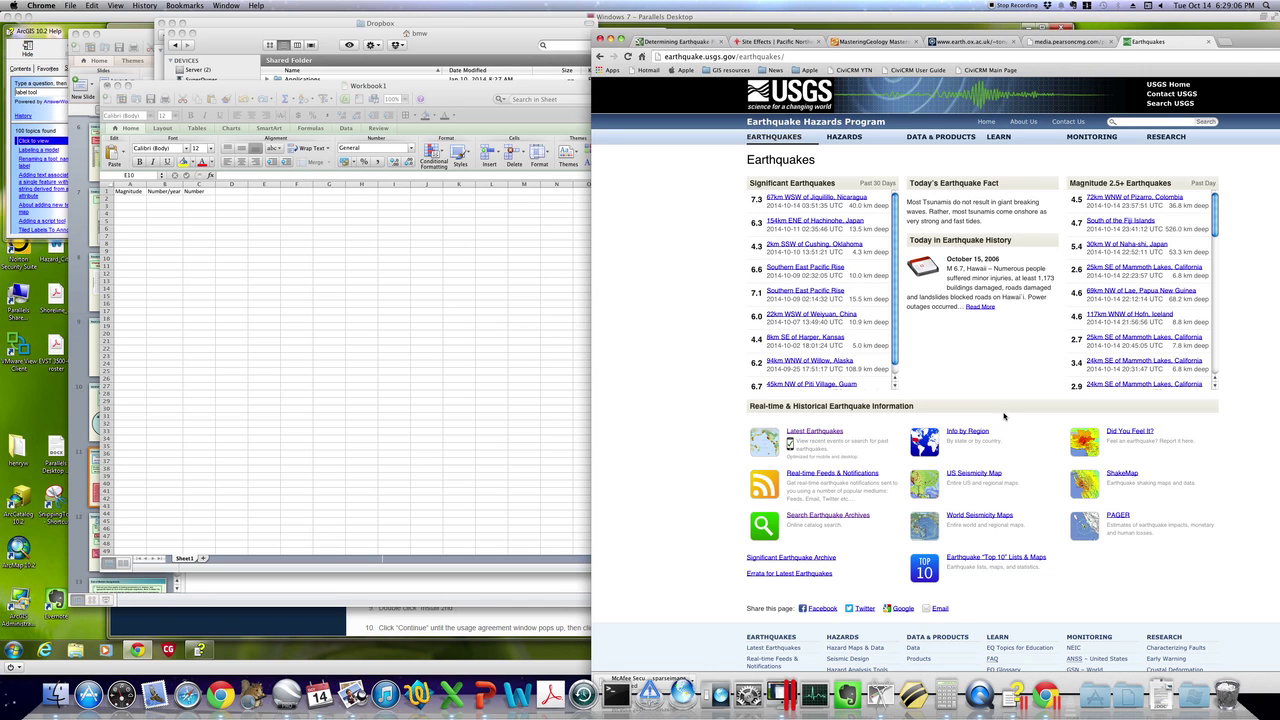
left_click(838, 516)
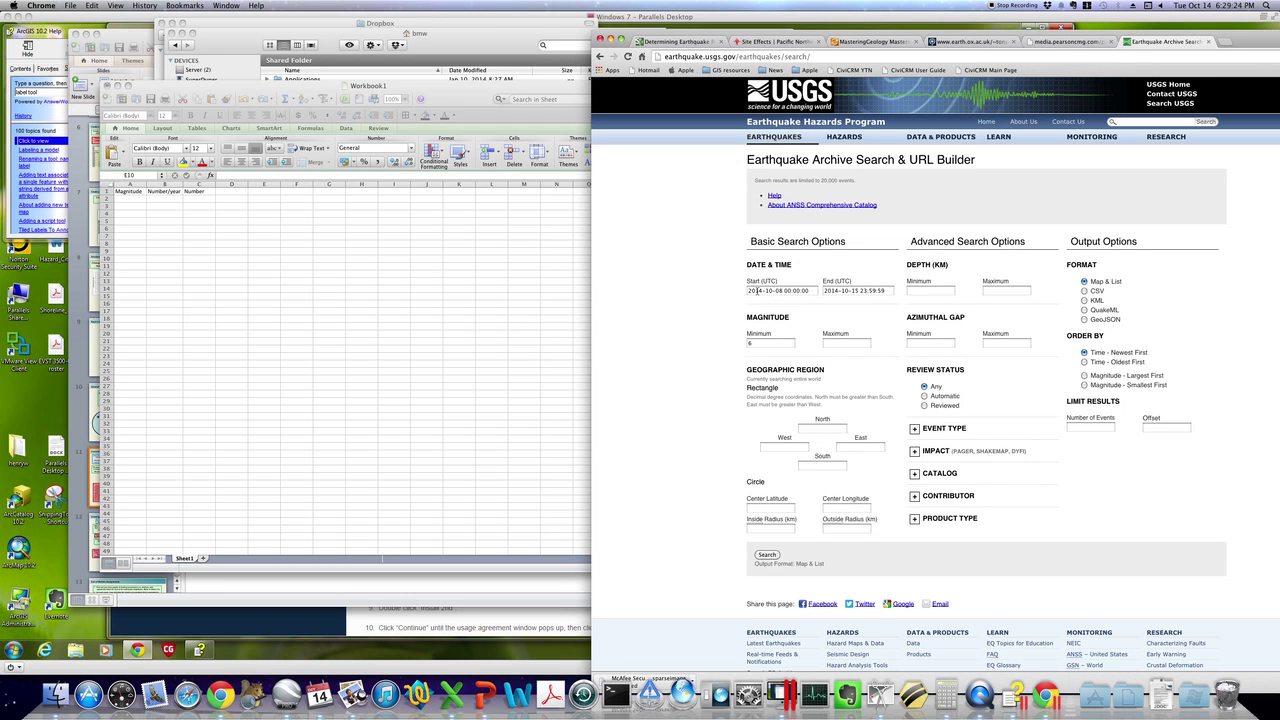
triple_click(757, 290)
type("1975-01-01")
Set the end date's day to 15 and the magnitude range to 2–2.99.
left_click(842, 292)
left_click_drag(851, 291, 860, 291)
double_click(778, 341)
key("Tab")
left_click(780, 507)
Set center 47.6, -122.3, inside radius 0 and outside radius 500 km, then search.
key("Tab")
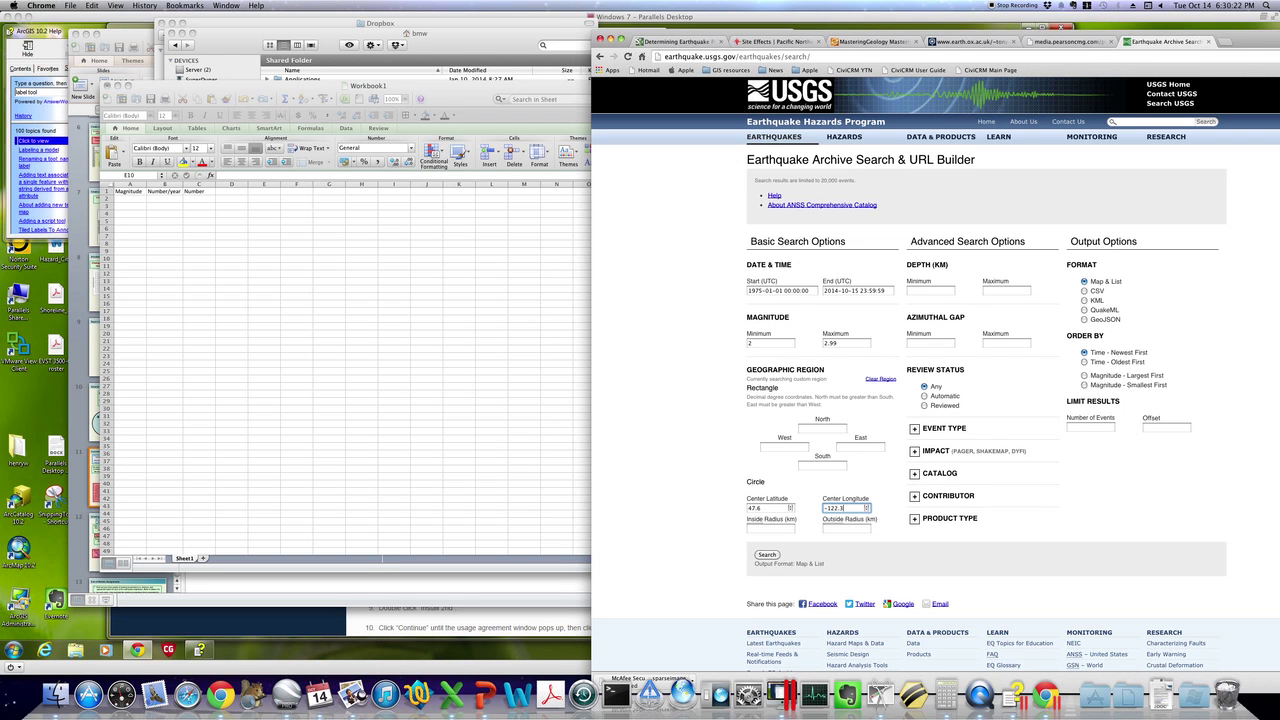
left_click(768, 528)
left_click(846, 528)
left_click(766, 555)
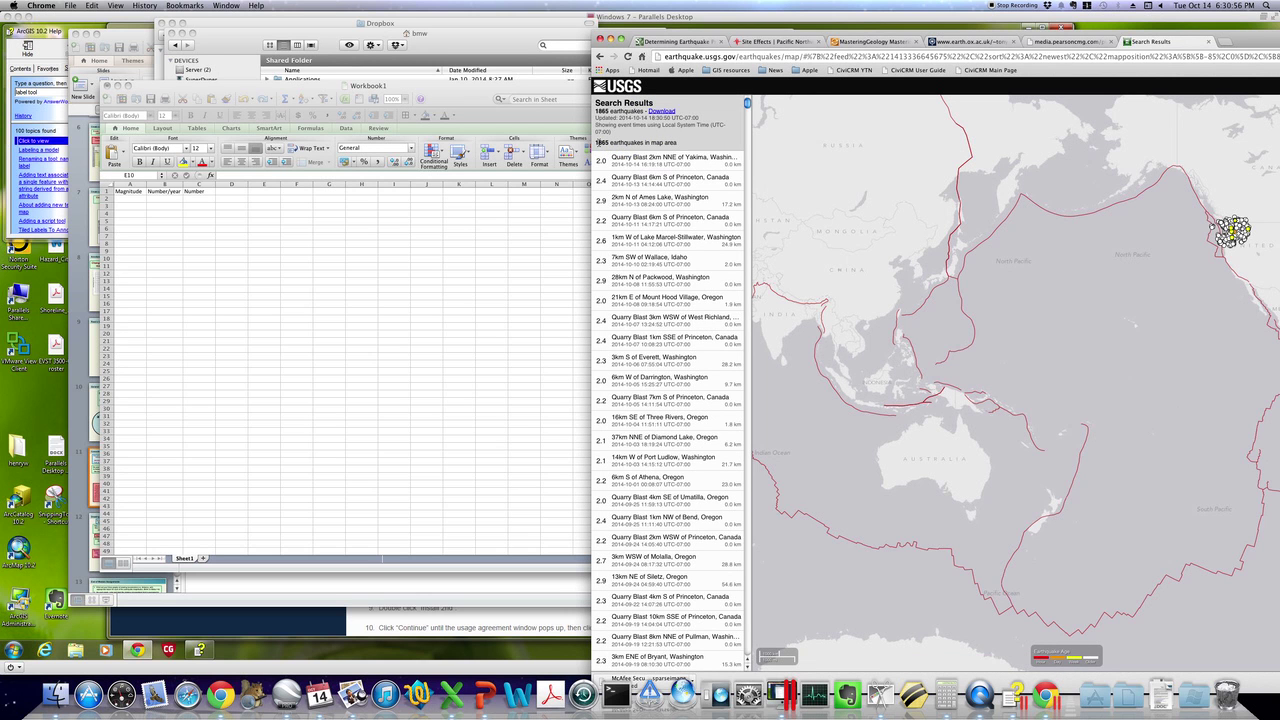
Maximize the browser and zoom the map onto the Pacific Northwest earthquake cluster.
double_click(597, 142)
double_click(1246, 41)
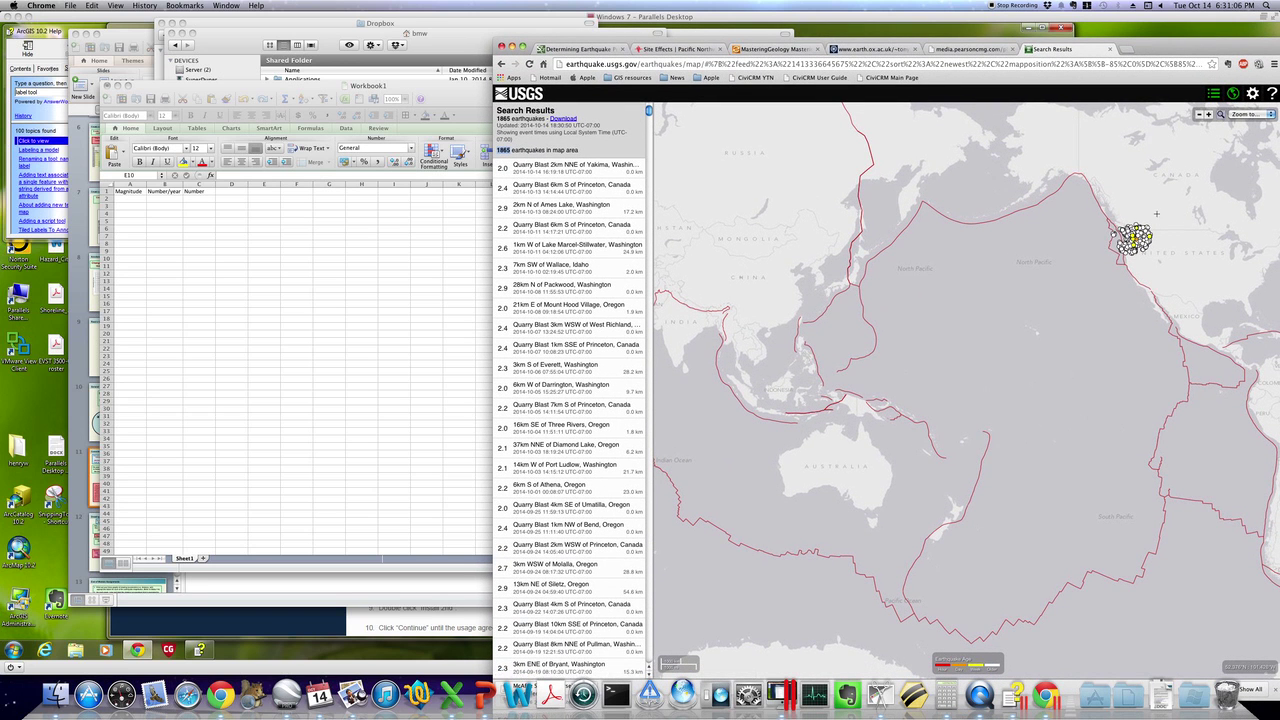
left_click_drag(1103, 216, 1158, 265)
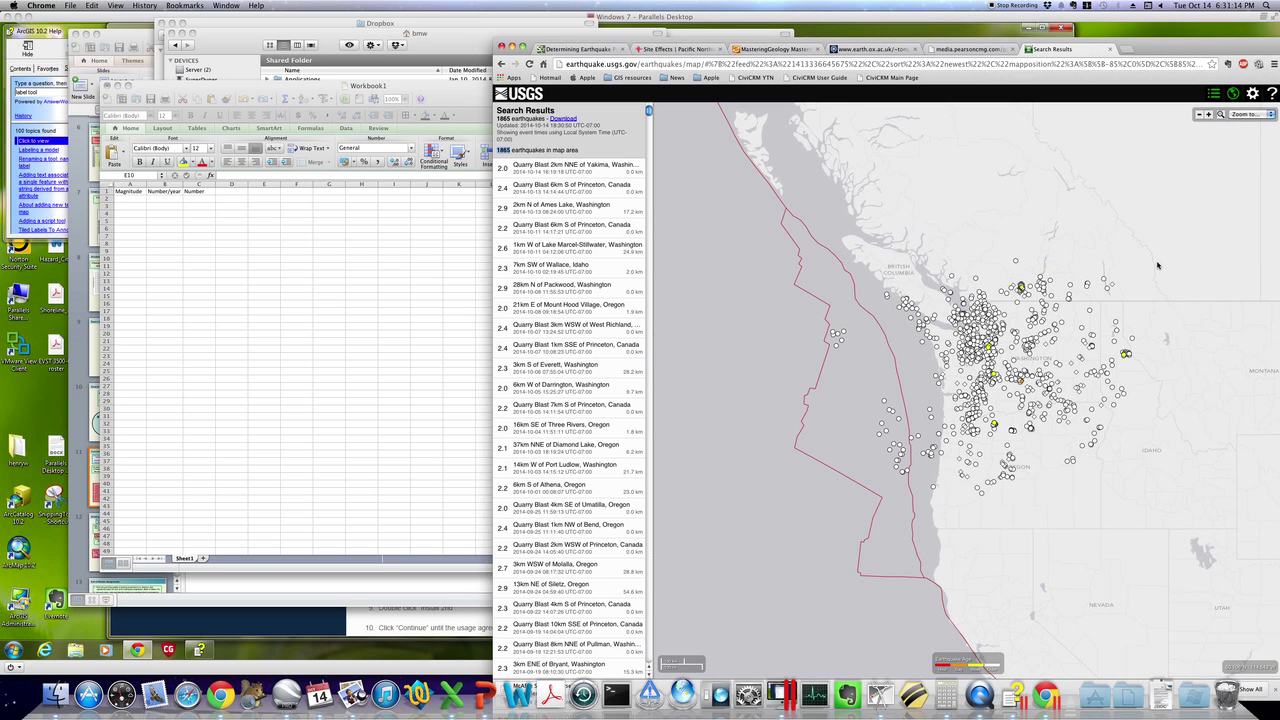
Inspect the Yakima, Princeton and West Richland events, then return to Excel.
left_click(576, 168)
left_click(568, 186)
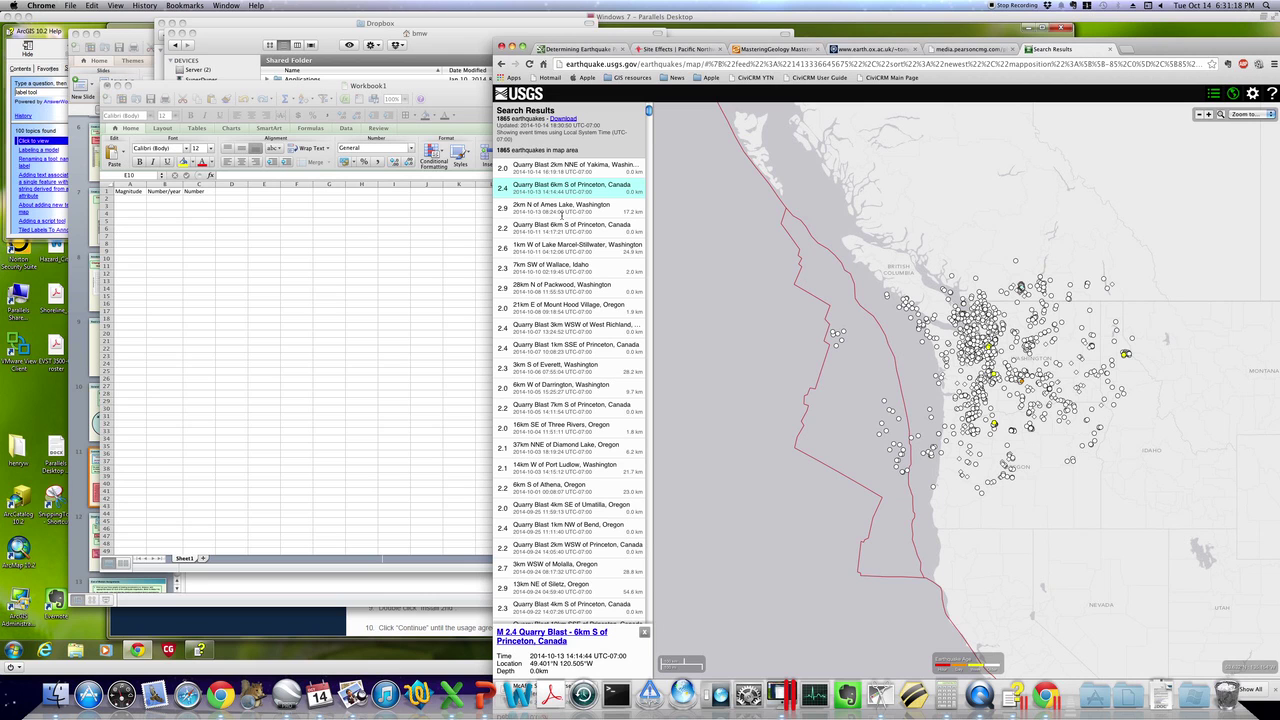
left_click(554, 226)
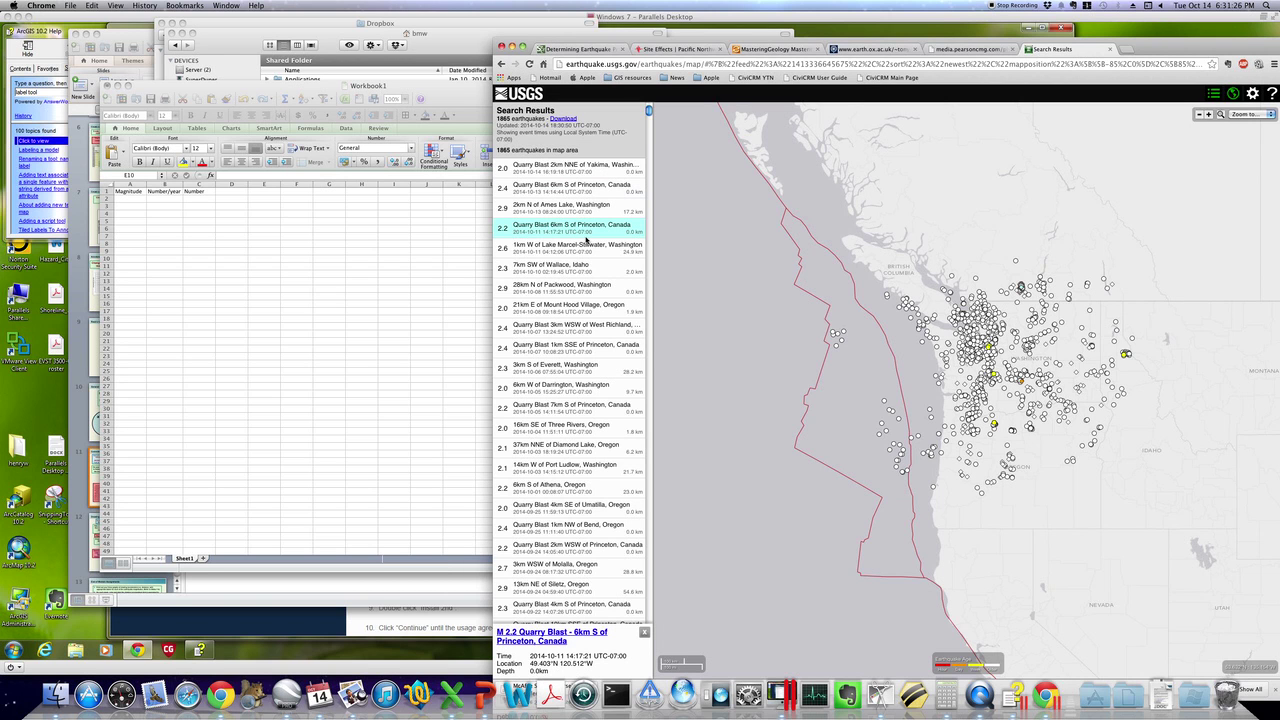
left_click(563, 328)
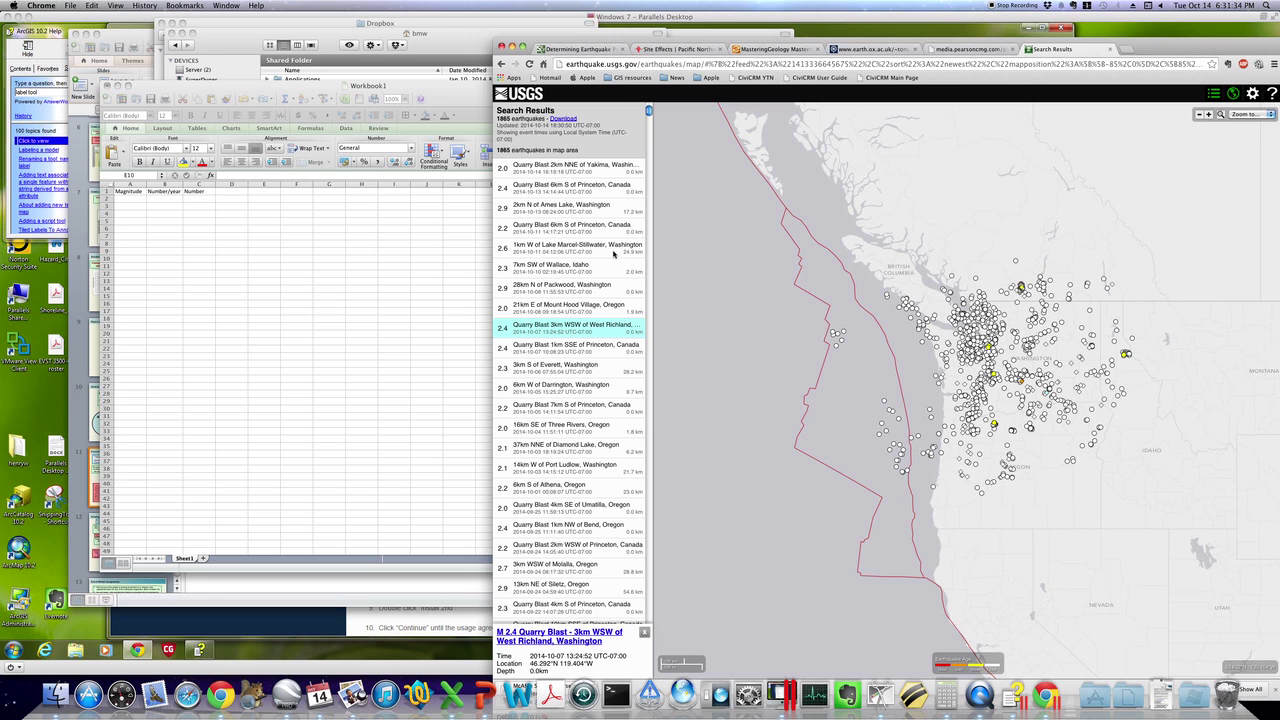
left_click_drag(497, 150, 504, 150)
left_click(464, 92)
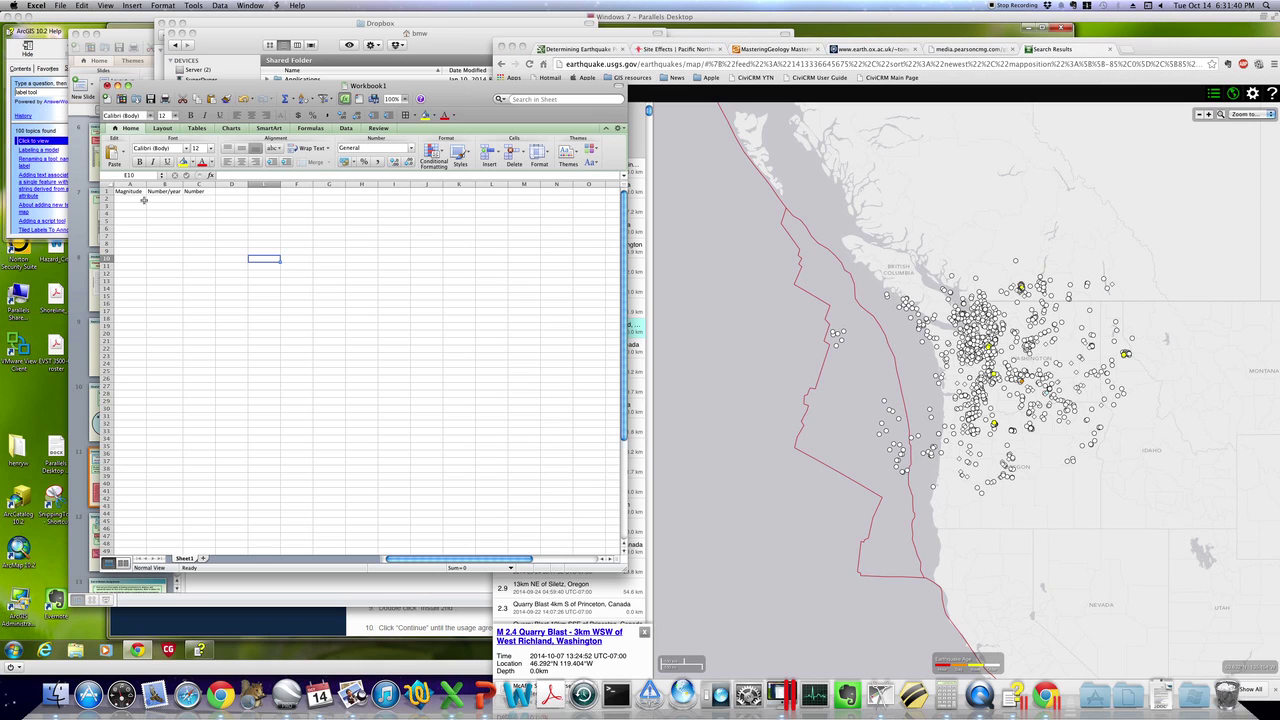
Enter magnitude 2.5 in A2 and the count 1865 in C2, then select B2.
left_click(193, 200)
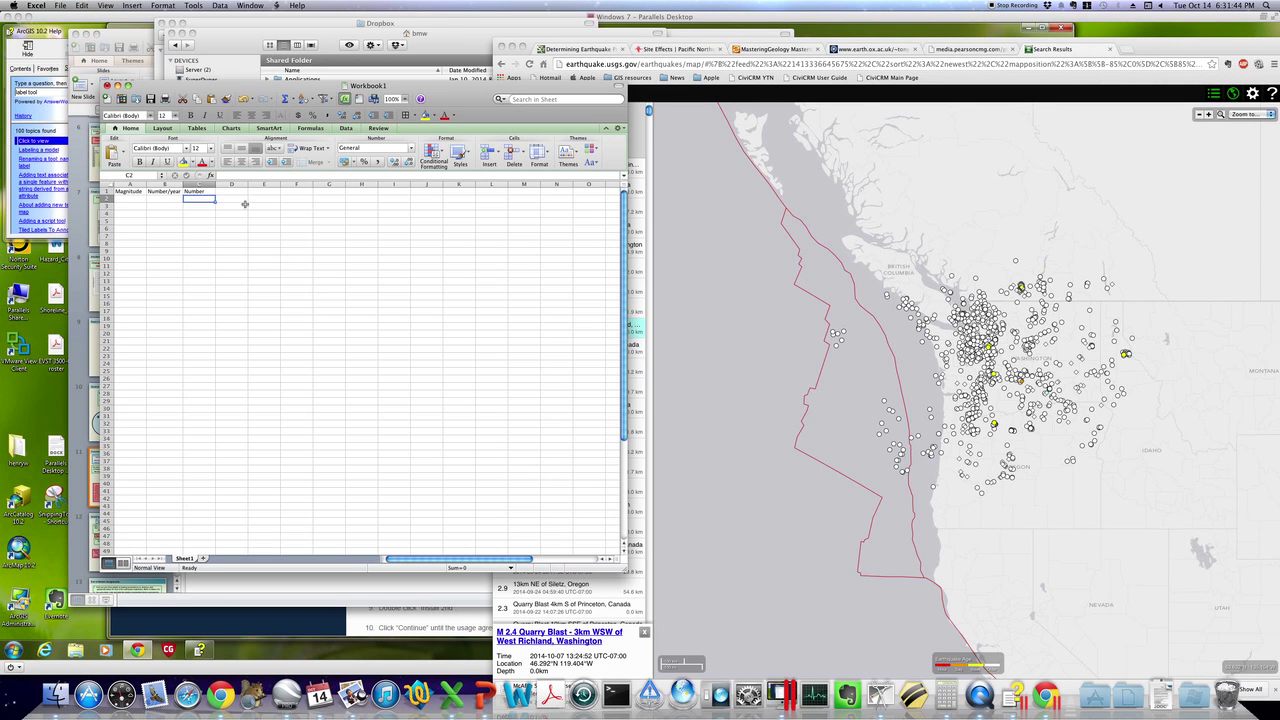
left_click(137, 201)
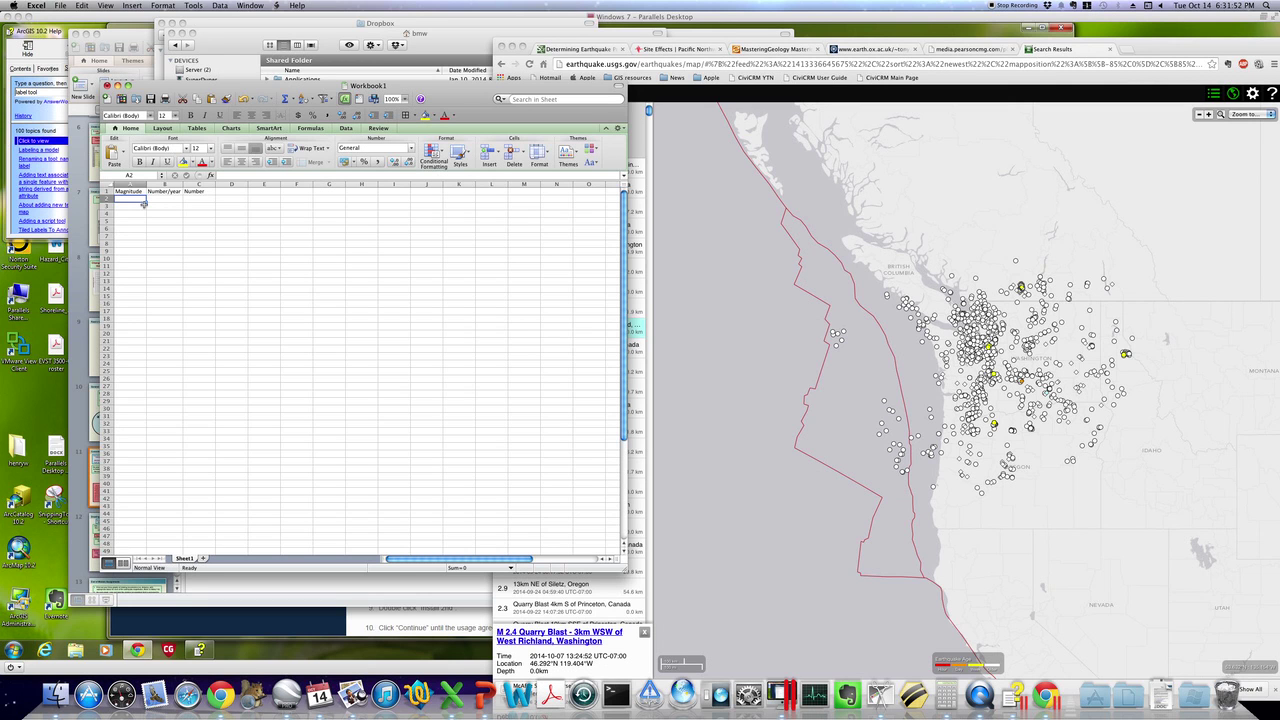
type("2")
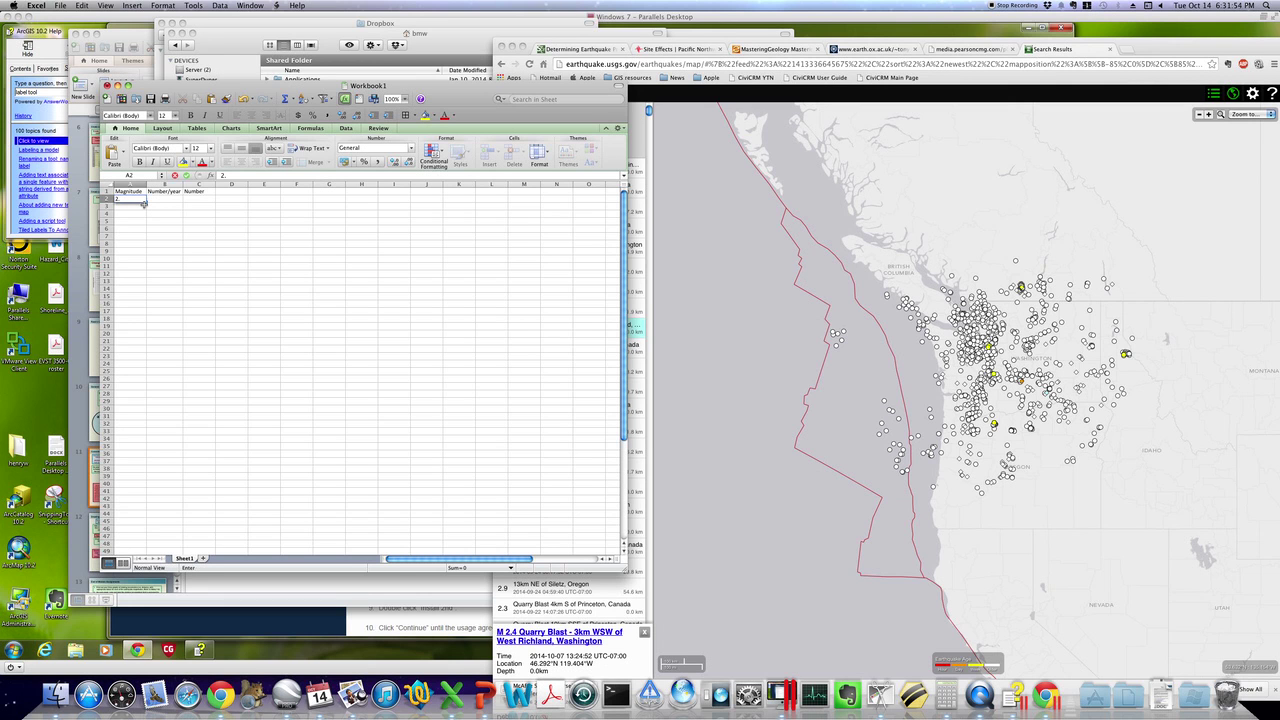
type(".5")
key("Tab")
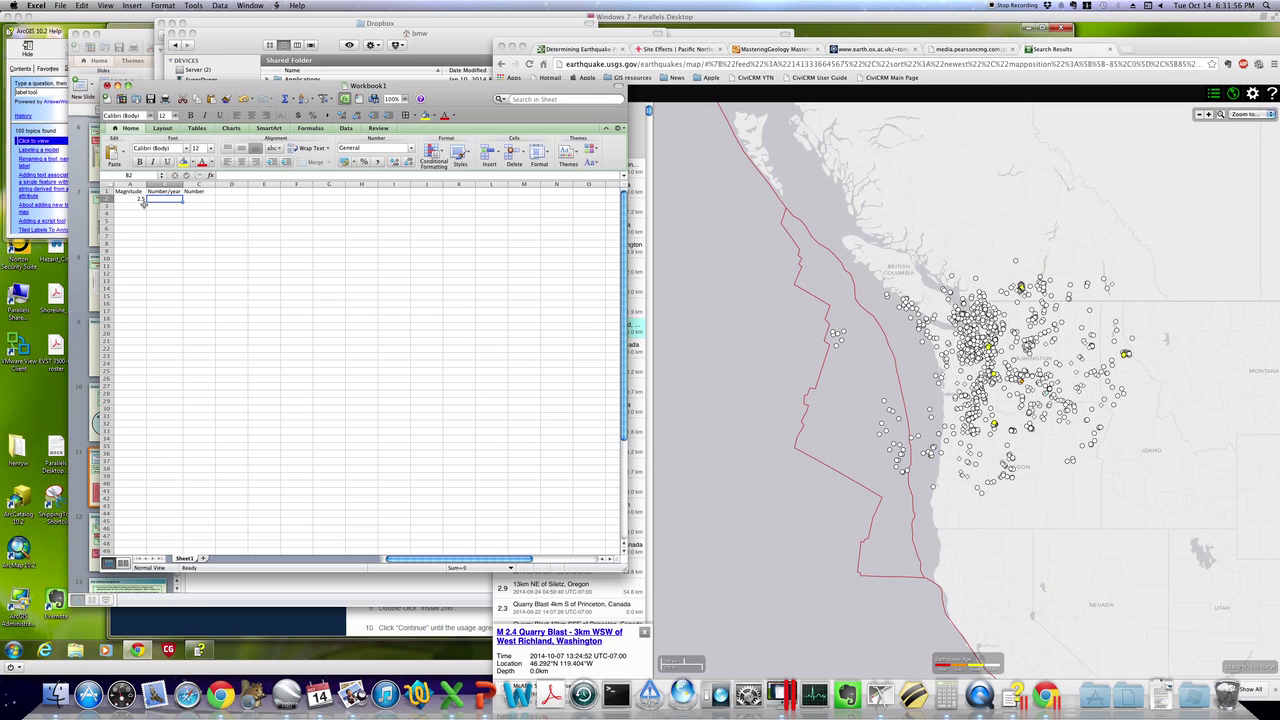
key("Tab")
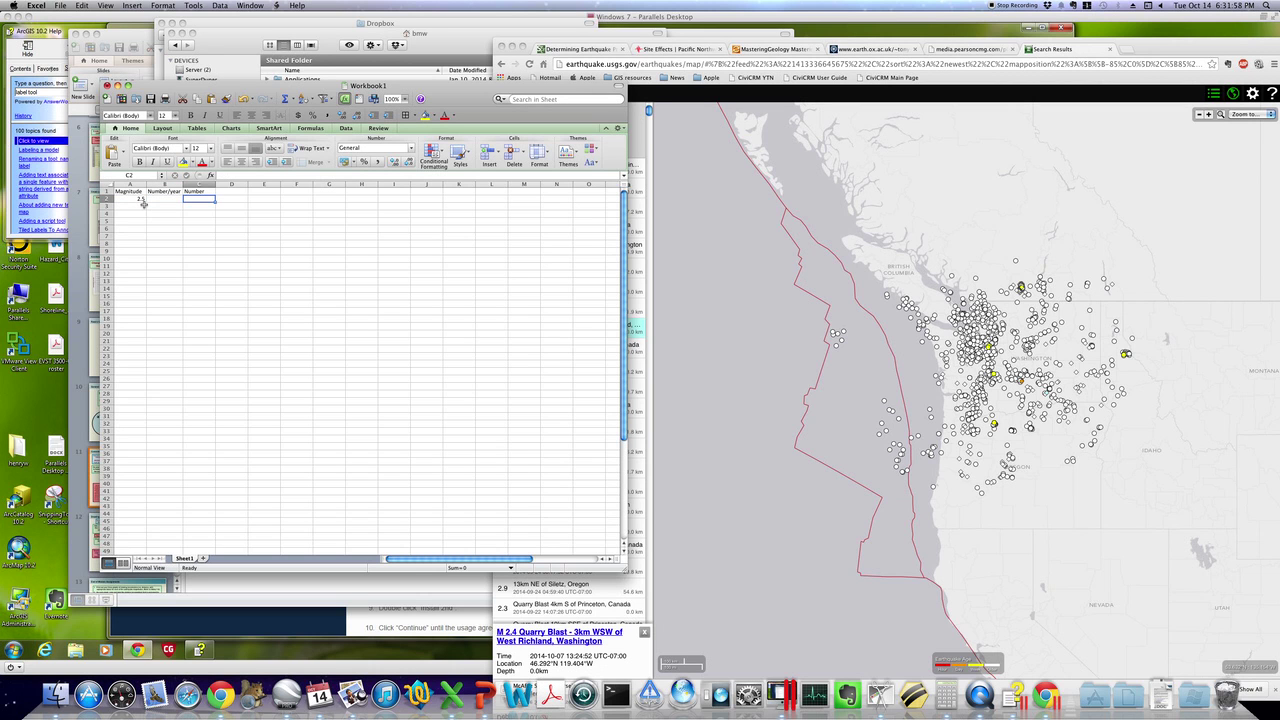
type("1865")
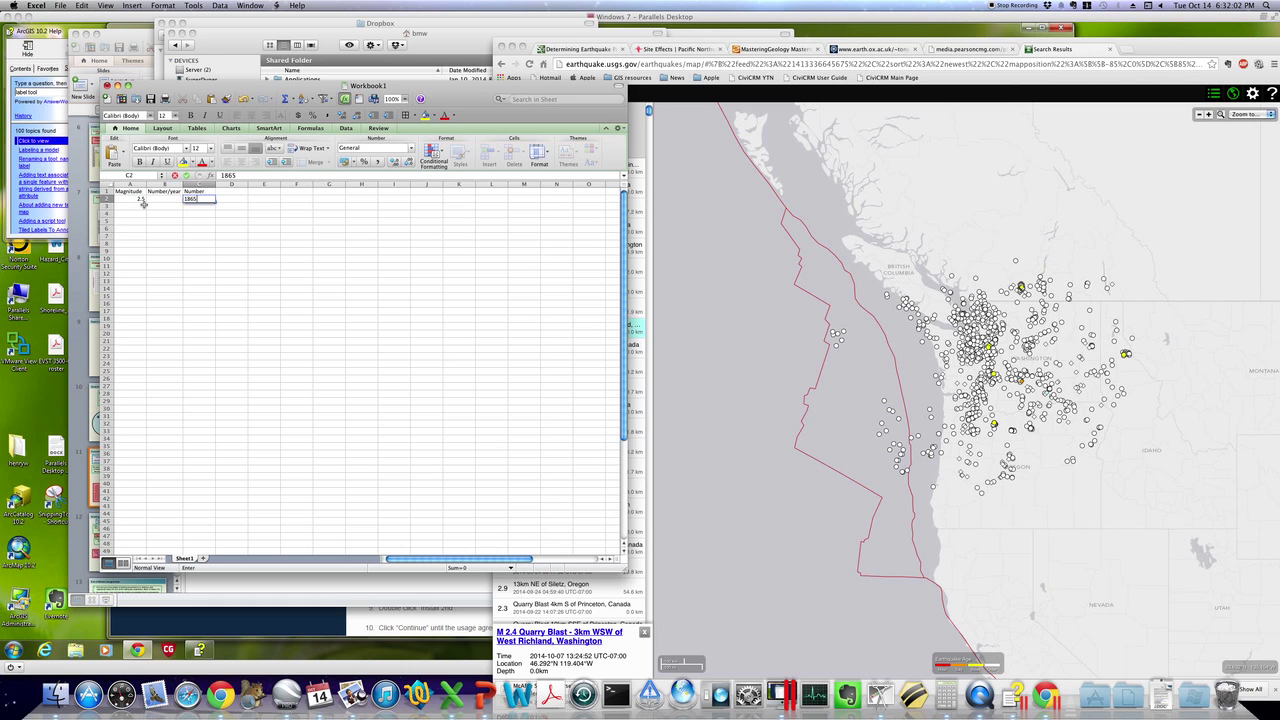
key("shift+Tab")
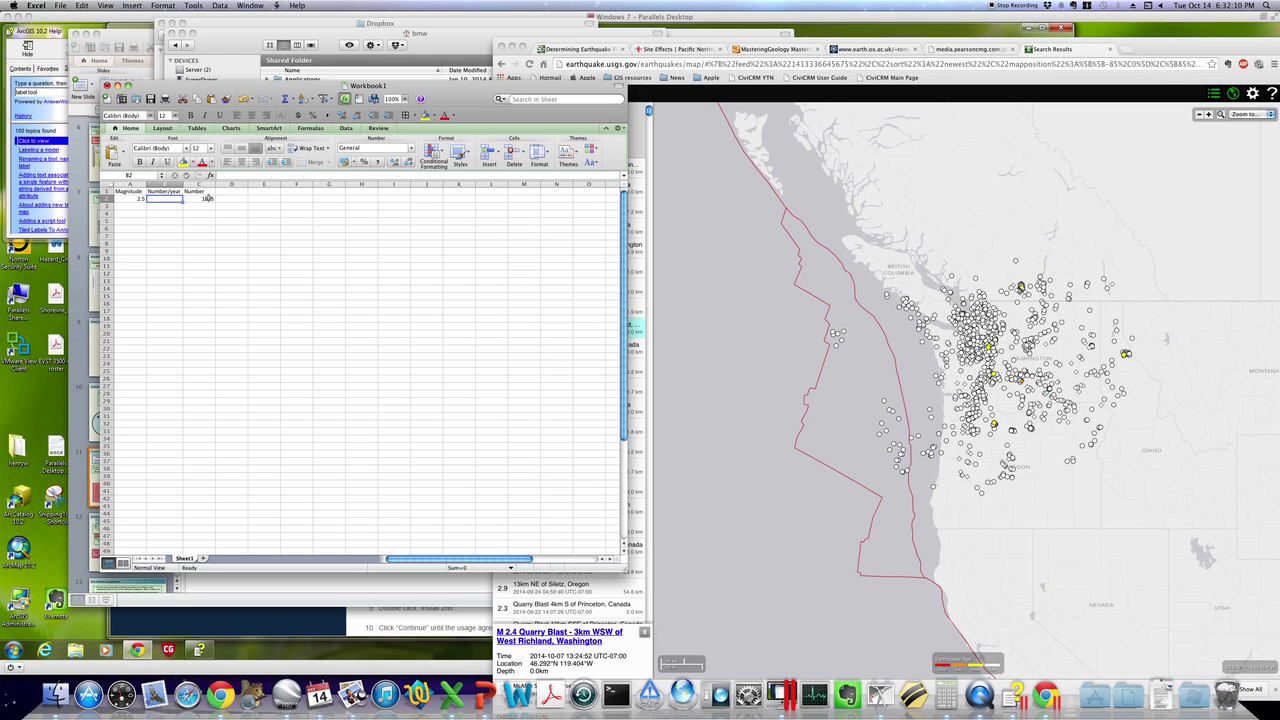
left_click_drag(200, 199, 176, 199)
left_click(176, 199)
Enter the yearly-rate formula =C2/39.9 in B2.
type("=")
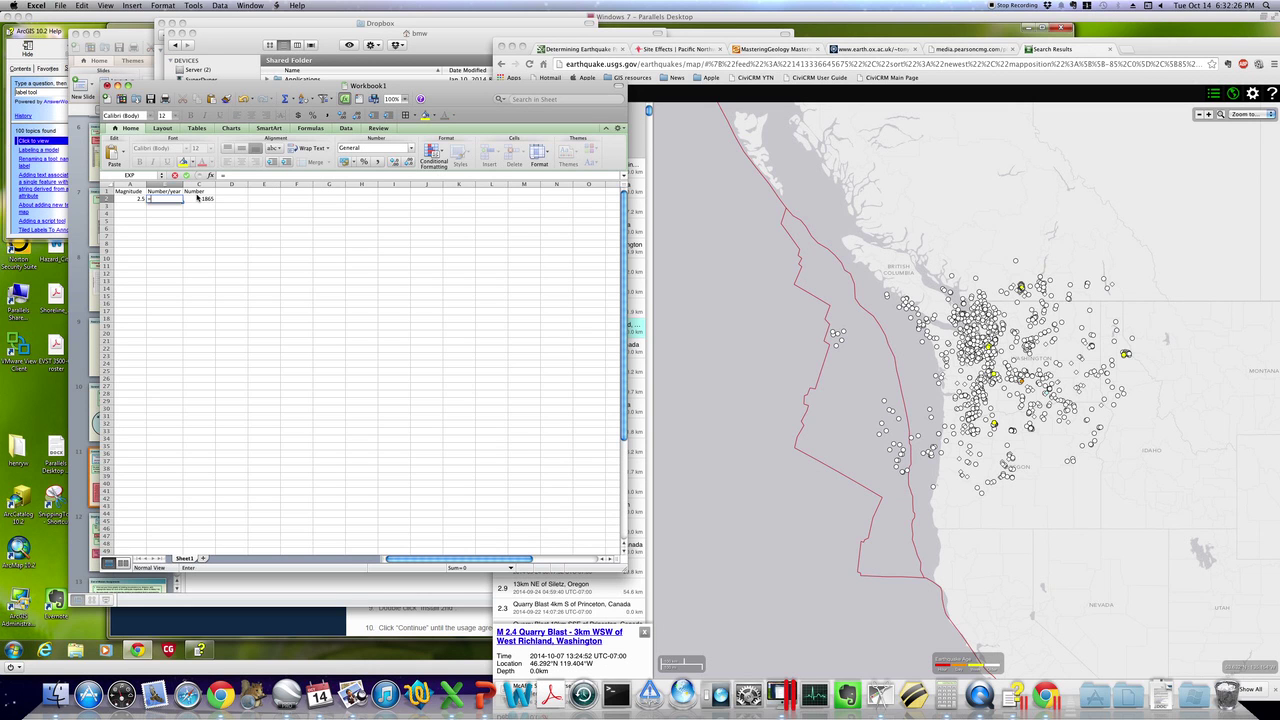
left_click(208, 198)
left_click(212, 198)
type("/39.9")
key("Return")
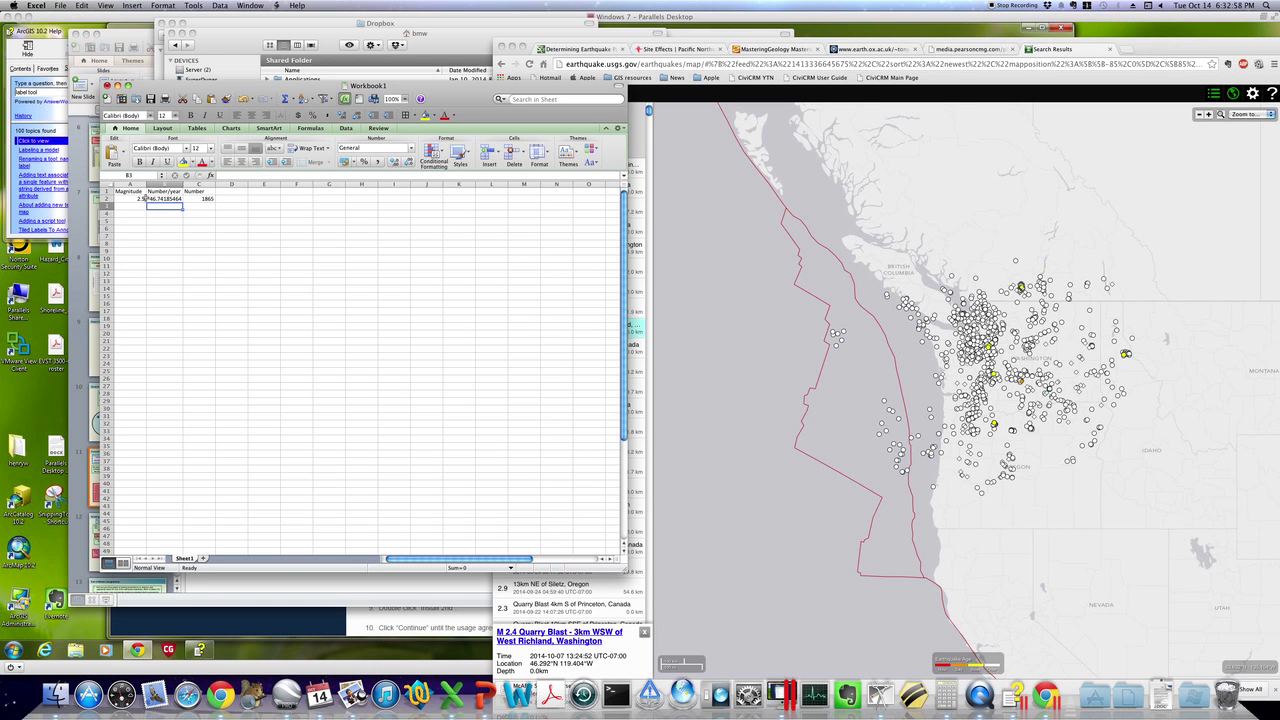
Reduce B2's displayed rate to one decimal place, showing 46.7.
left_click(133, 198)
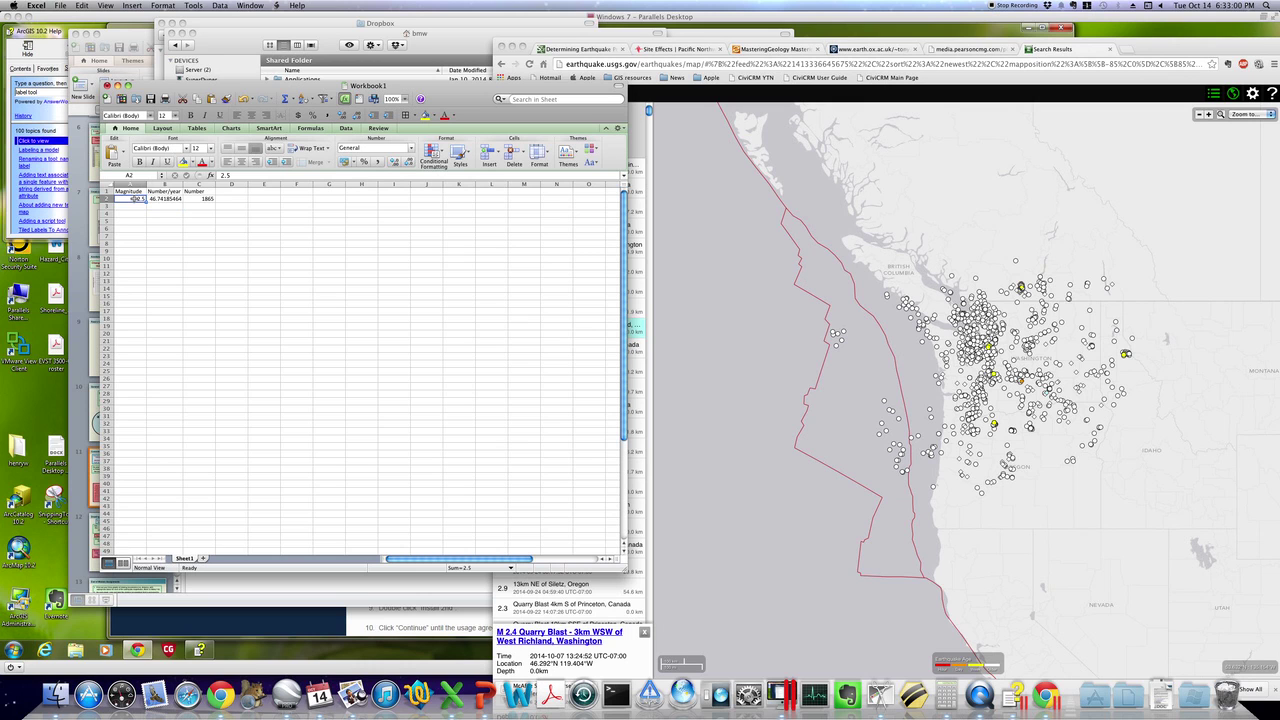
left_click(172, 199)
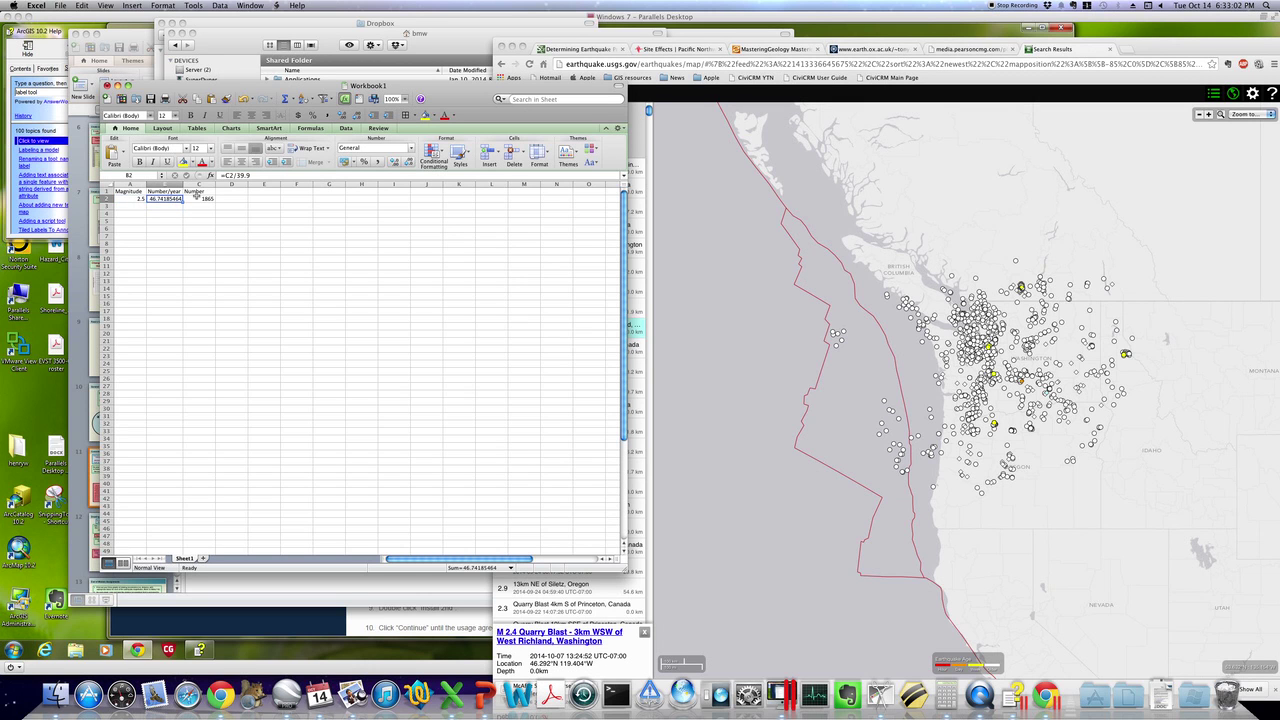
left_click(408, 162)
left_click(408, 162)
left_click(408, 162)
left_click(408, 162)
left_click(408, 162)
left_click(408, 162)
left_click(408, 162)
left_click(145, 204)
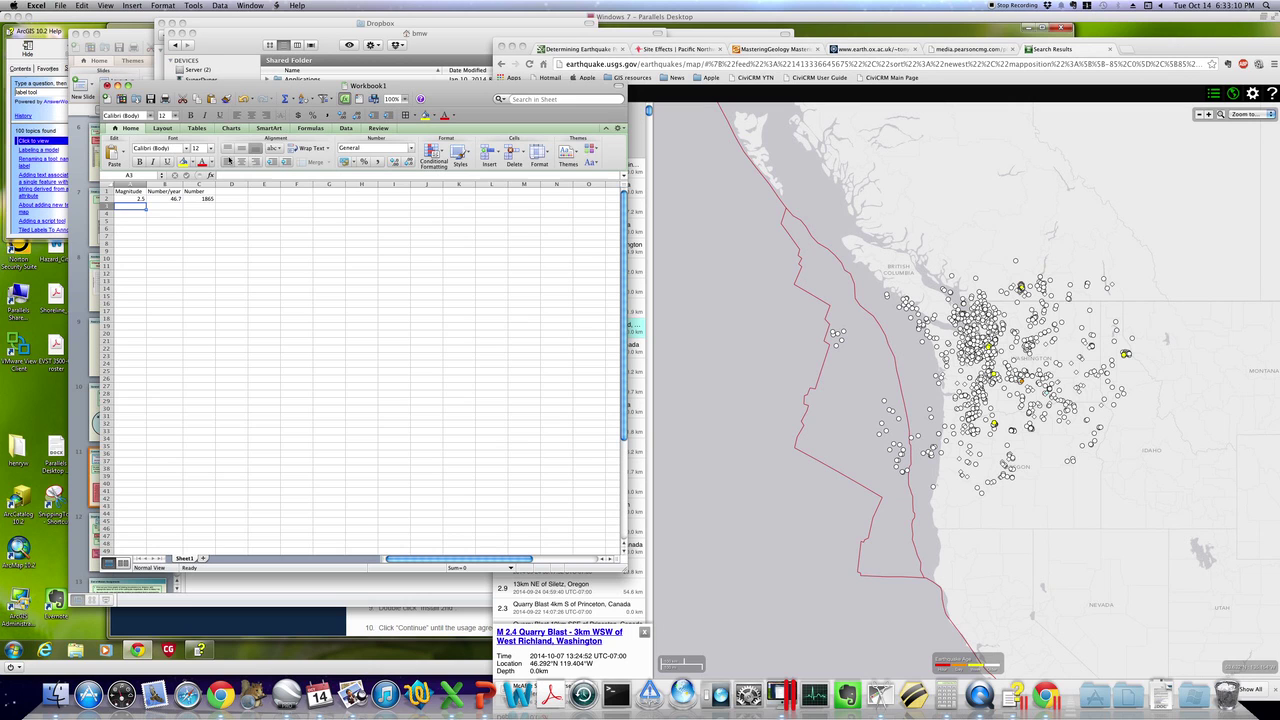
Enter magnitudes 3.5, 4.5, 5.5 and 6.5 in A3:A6.
type("3.5")
key("Return")
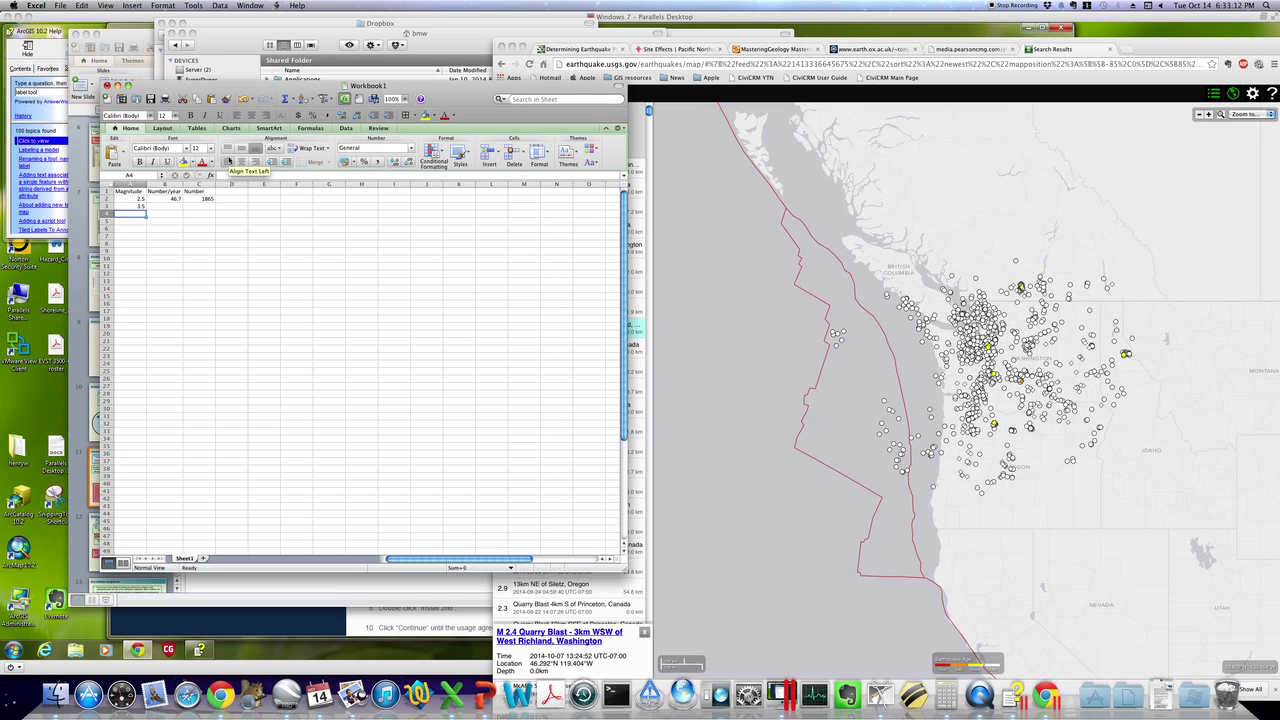
type("4")
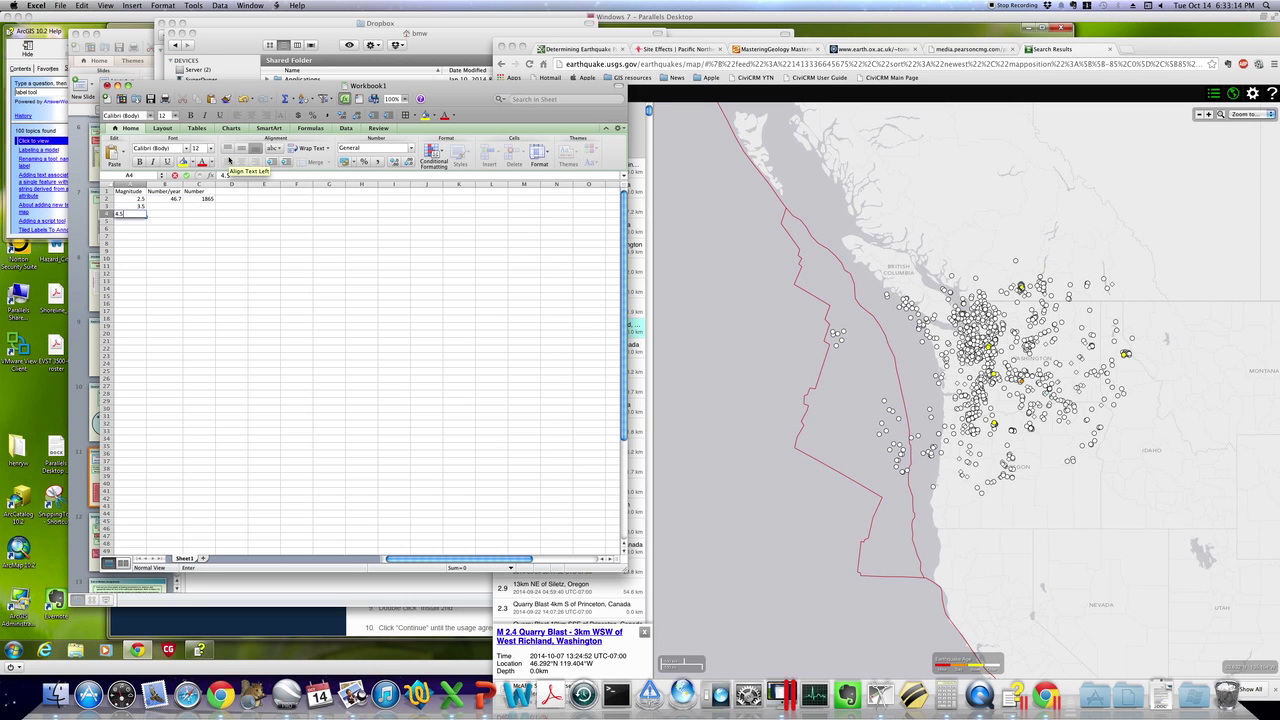
type(".5")
key("Return")
type("5.5")
key("Return")
type("6.5")
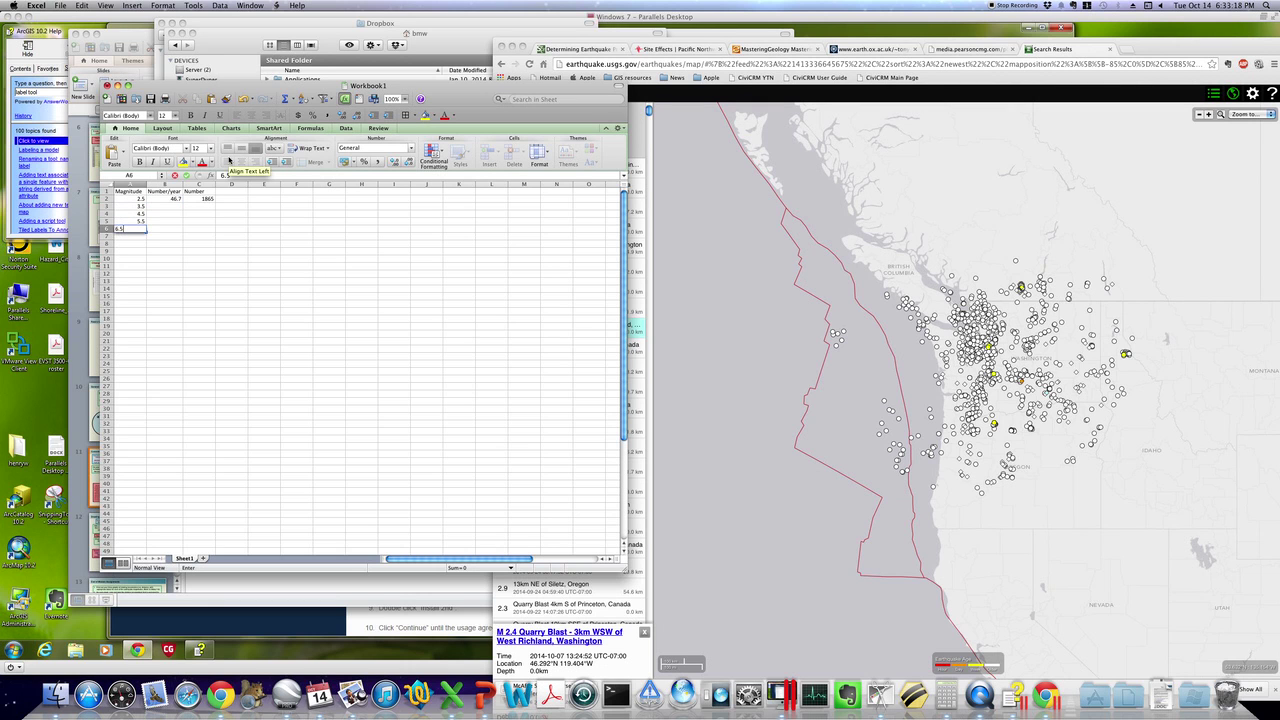
key("Return")
Add magnitude 7.5 in A7 and fill B2's rate formula down to B7.
type("7.5")
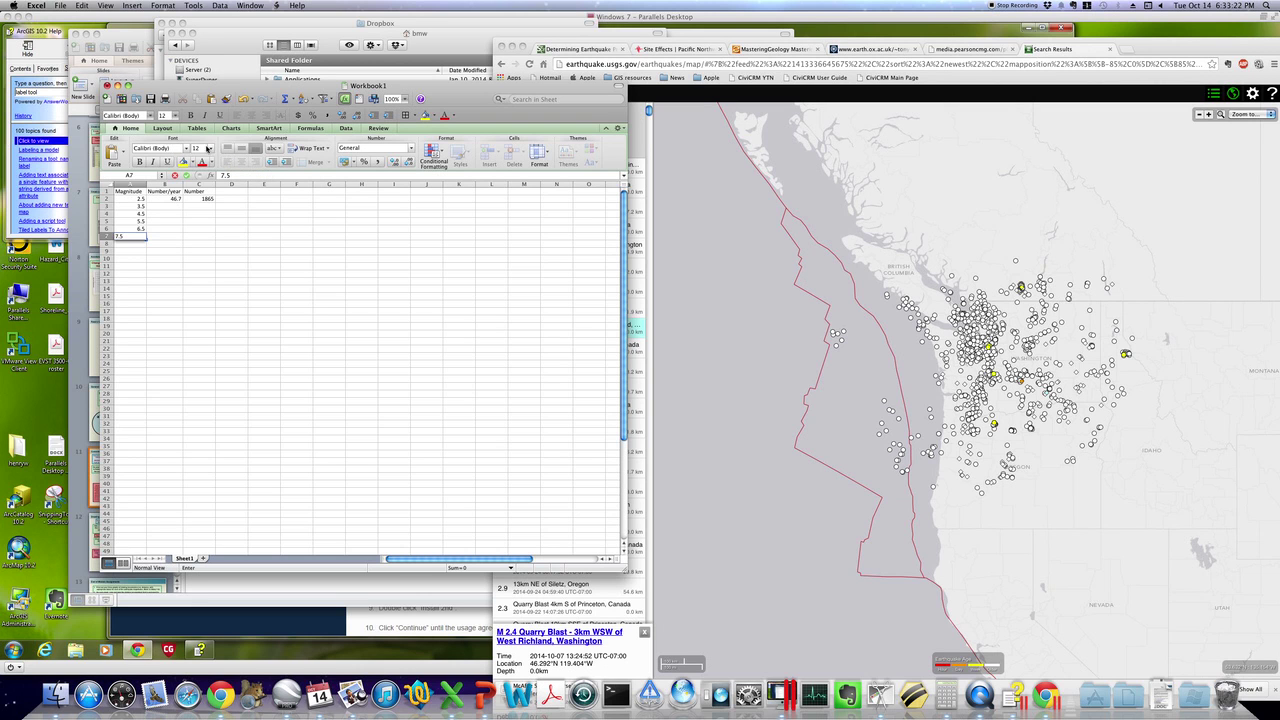
left_click(204, 214)
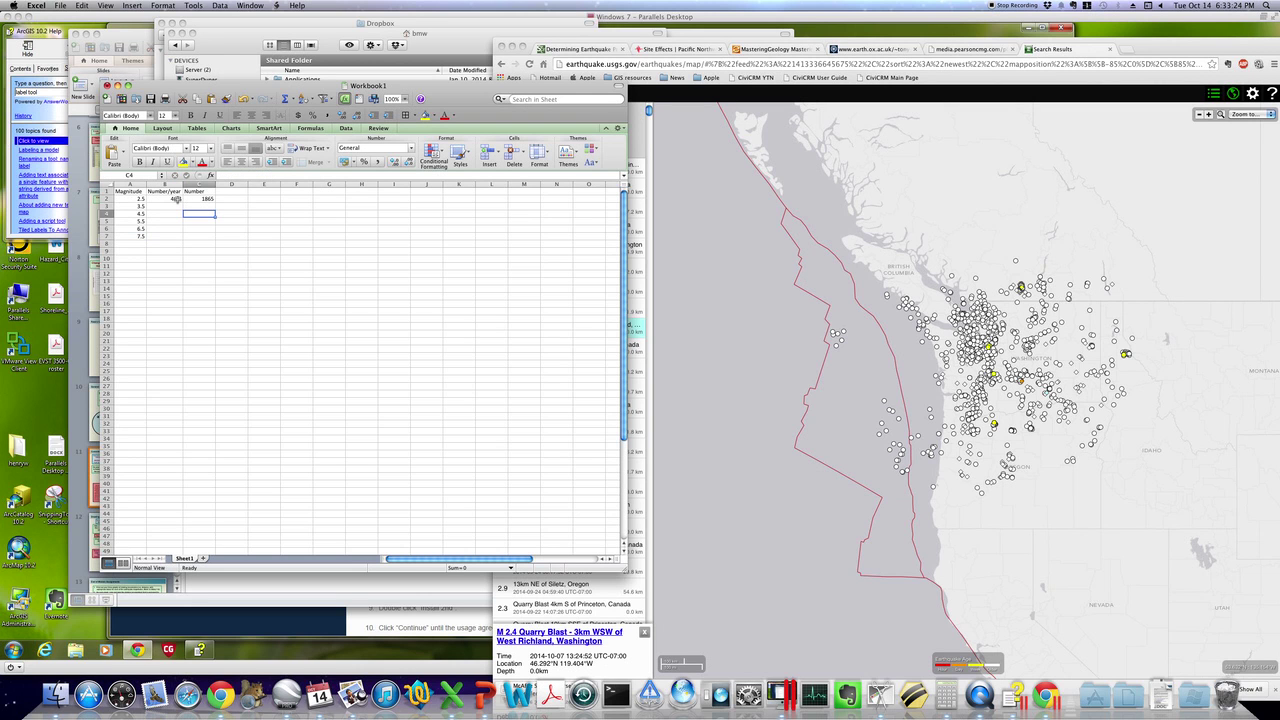
left_click(179, 200)
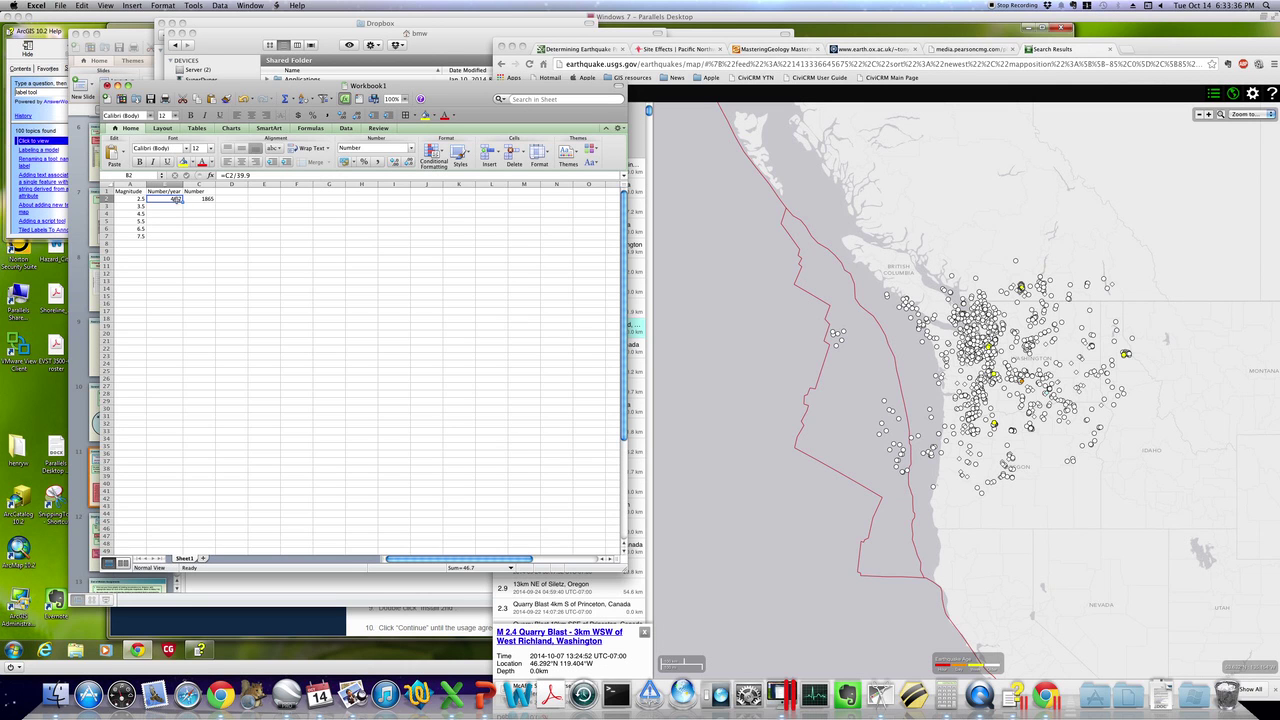
left_click_drag(182, 203, 182, 237)
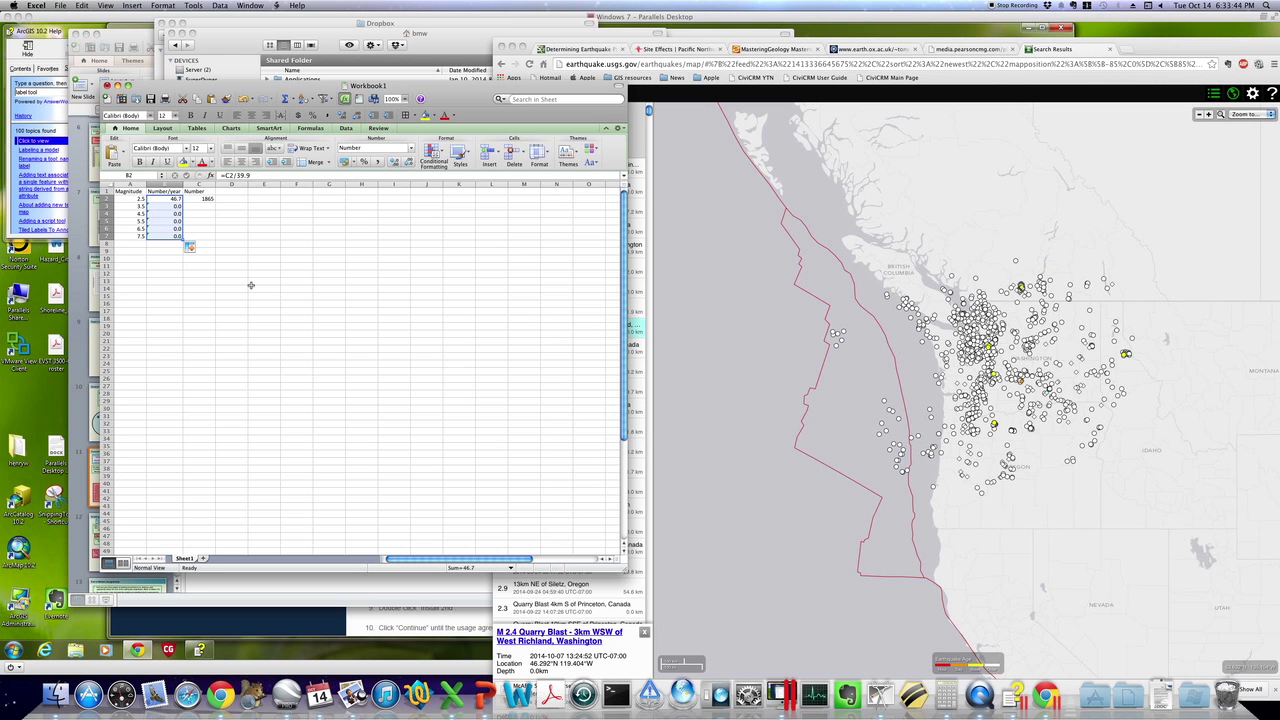
Rerun the archive search for magnitudes 3 to 3.99.
left_click(758, 217)
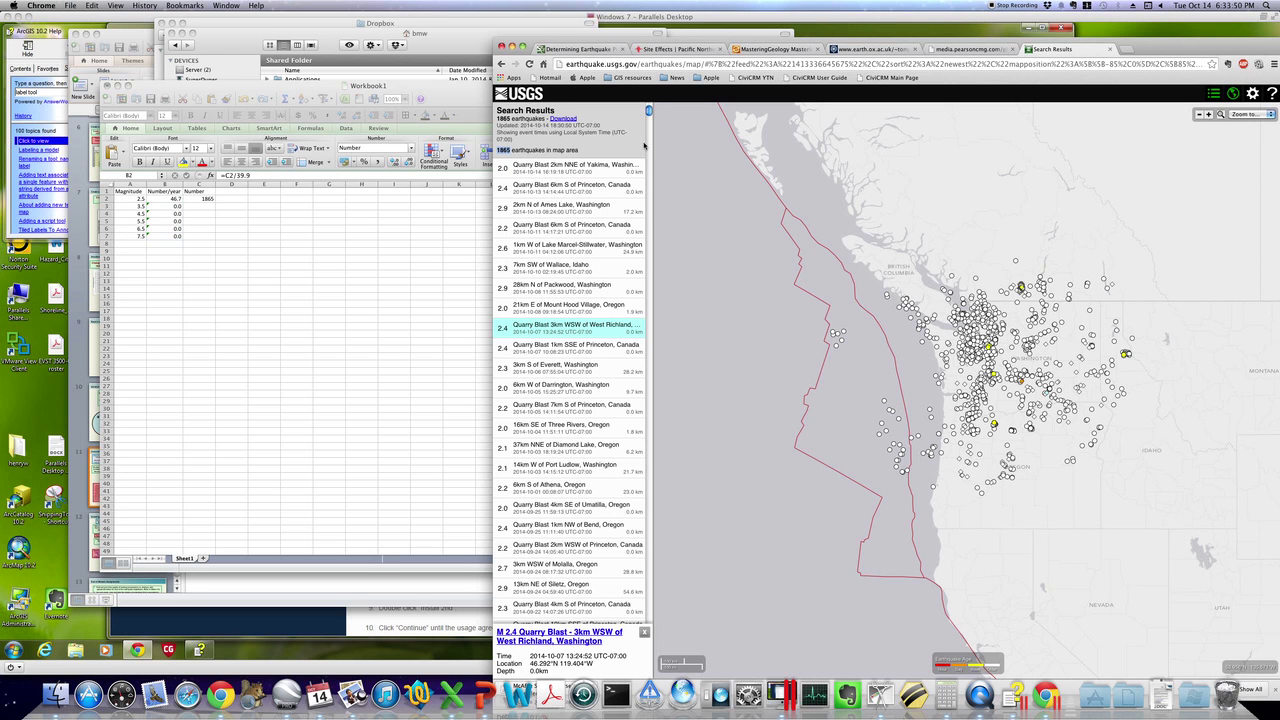
left_click(502, 63)
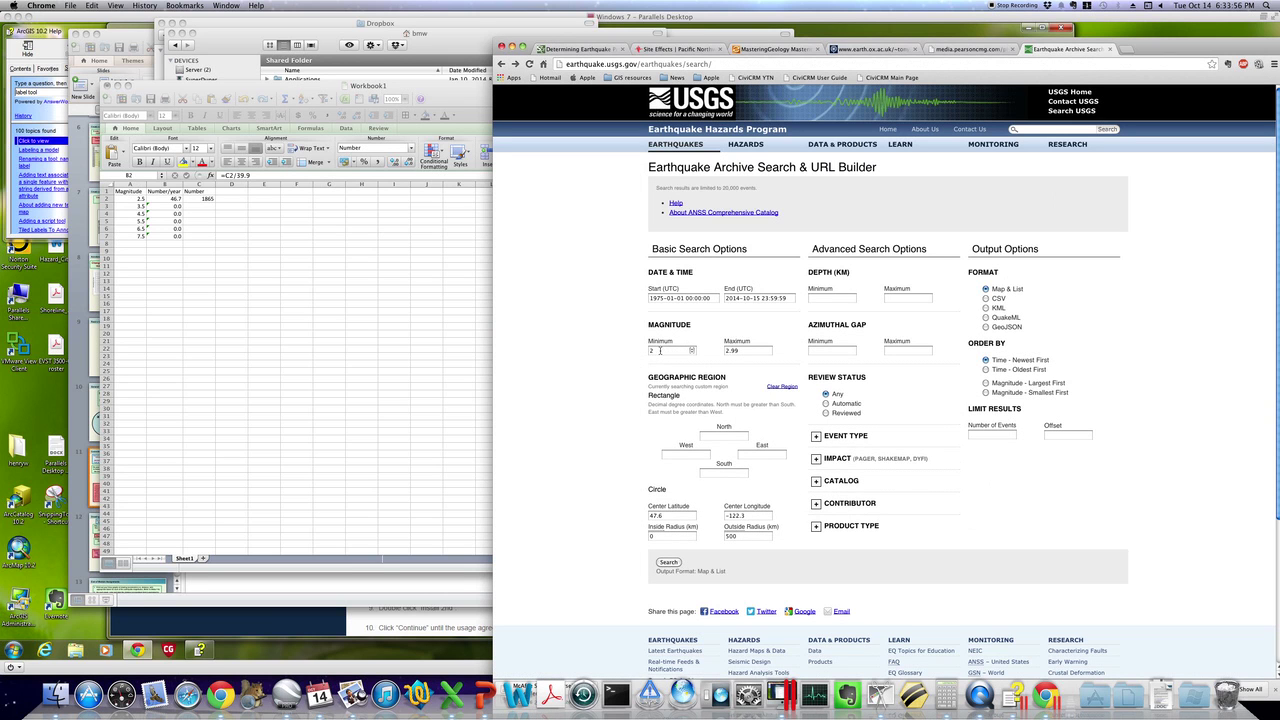
left_click(660, 351)
key("Tab")
type("3.99")
left_click(668, 563)
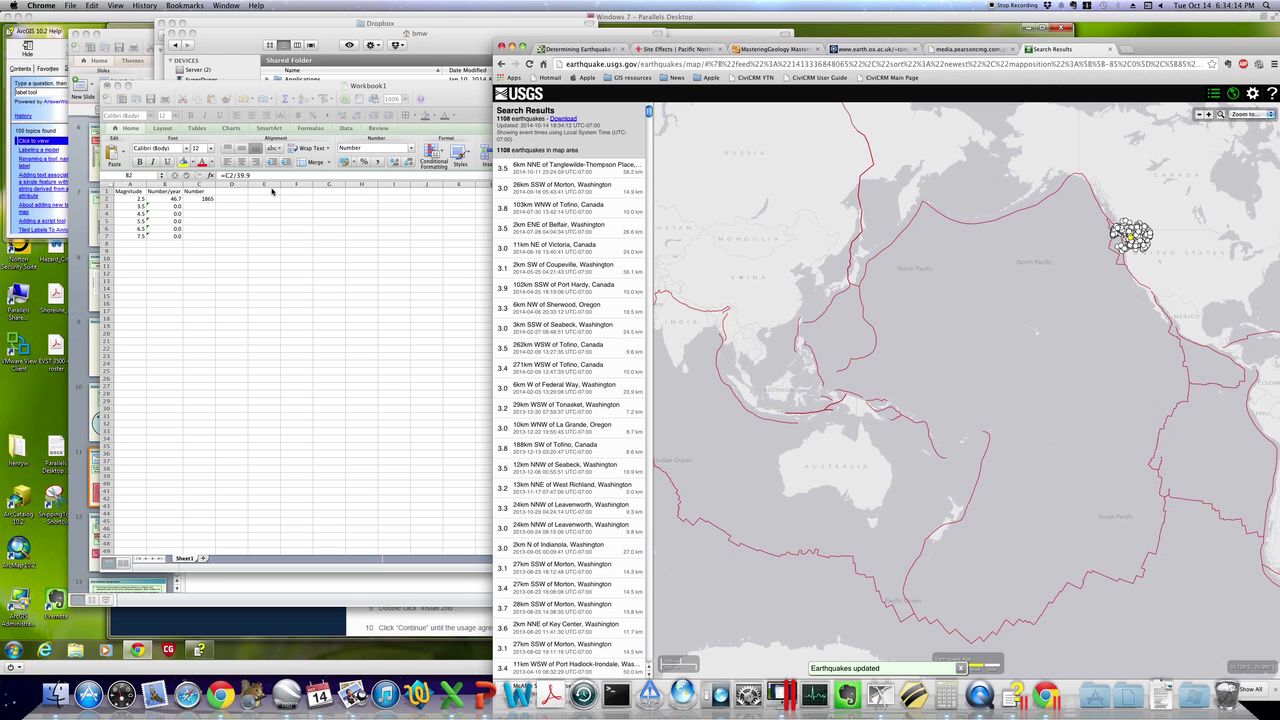
Scroll through the 1108 results and zoom the map into the Pacific Northwest.
scroll(576, 284, "down", 15)
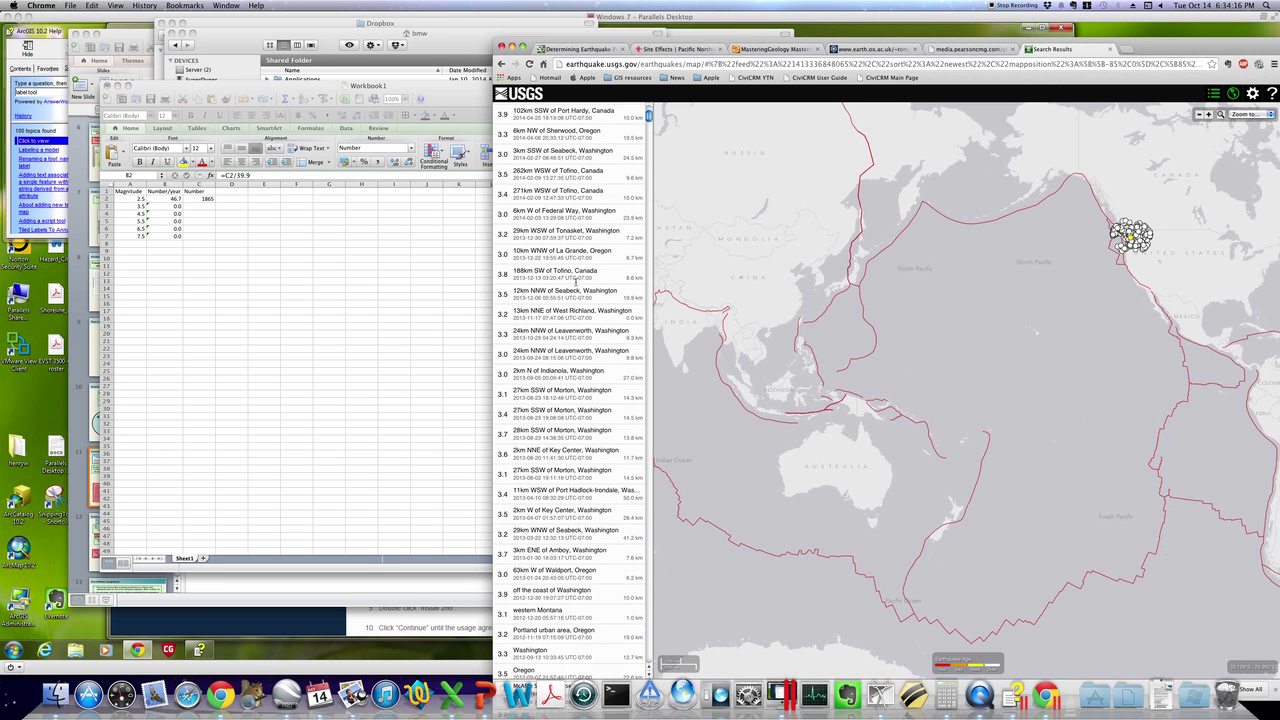
scroll(576, 284, "down", 5)
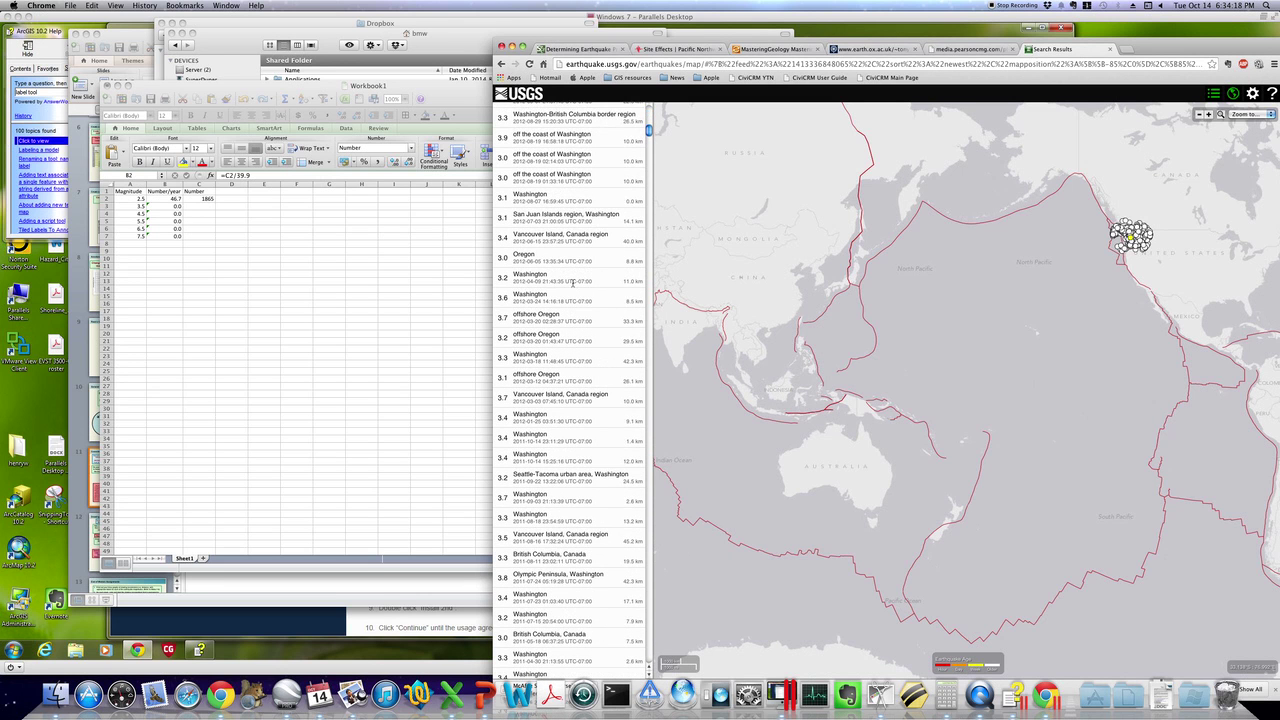
scroll(572, 284, "up", 20)
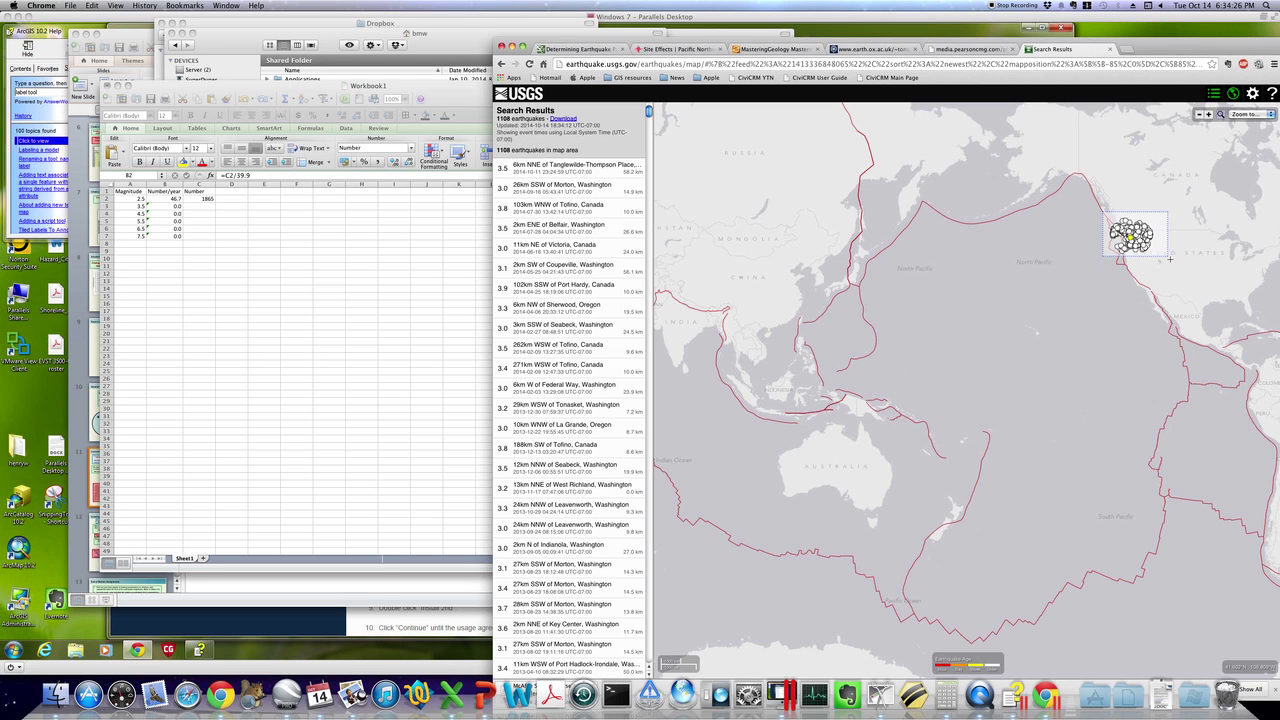
scroll(1172, 266, "up", 4)
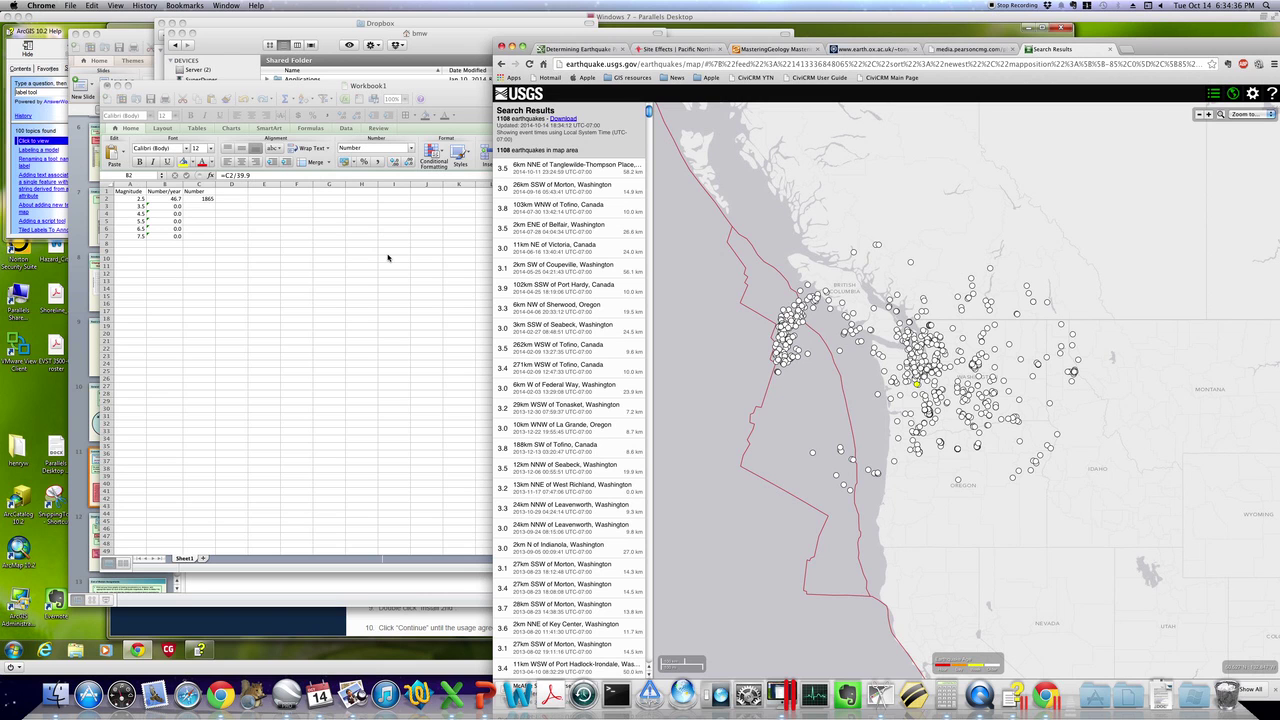
Enter the count 1108 in C3, giving magnitude 3.5 a yearly rate of 27.8.
left_click(388, 258)
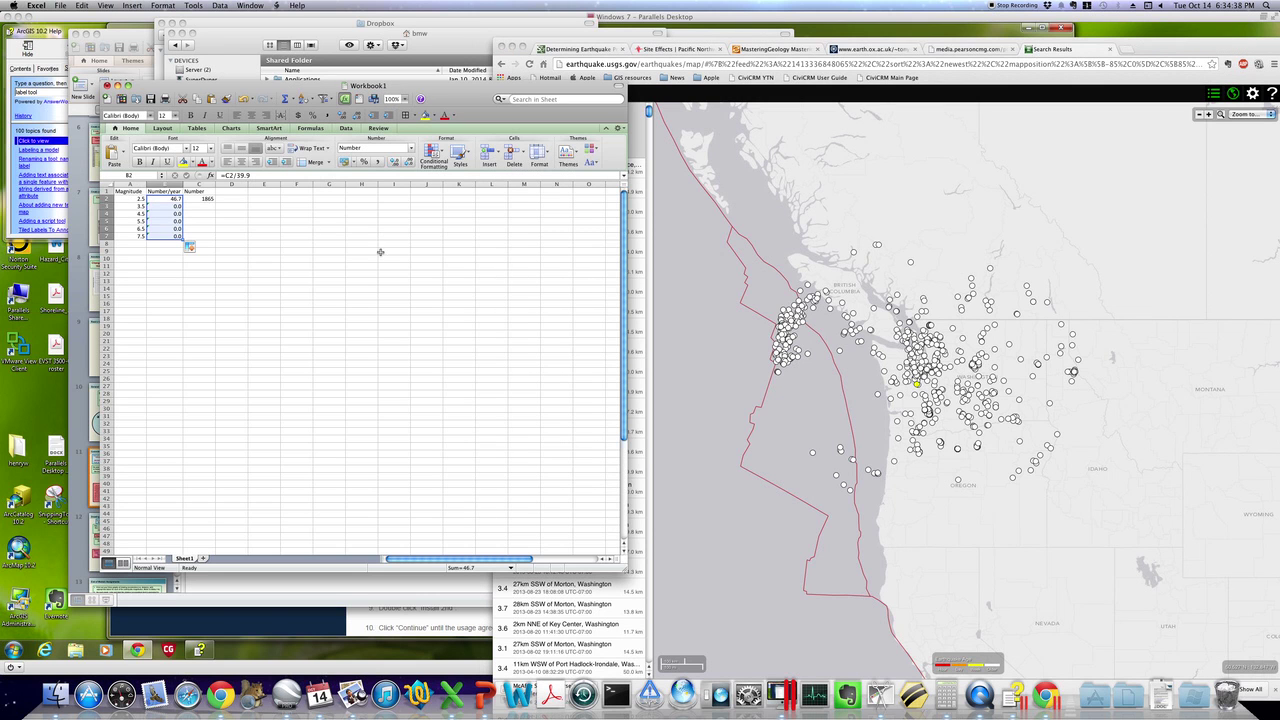
left_click(199, 206)
type("1108")
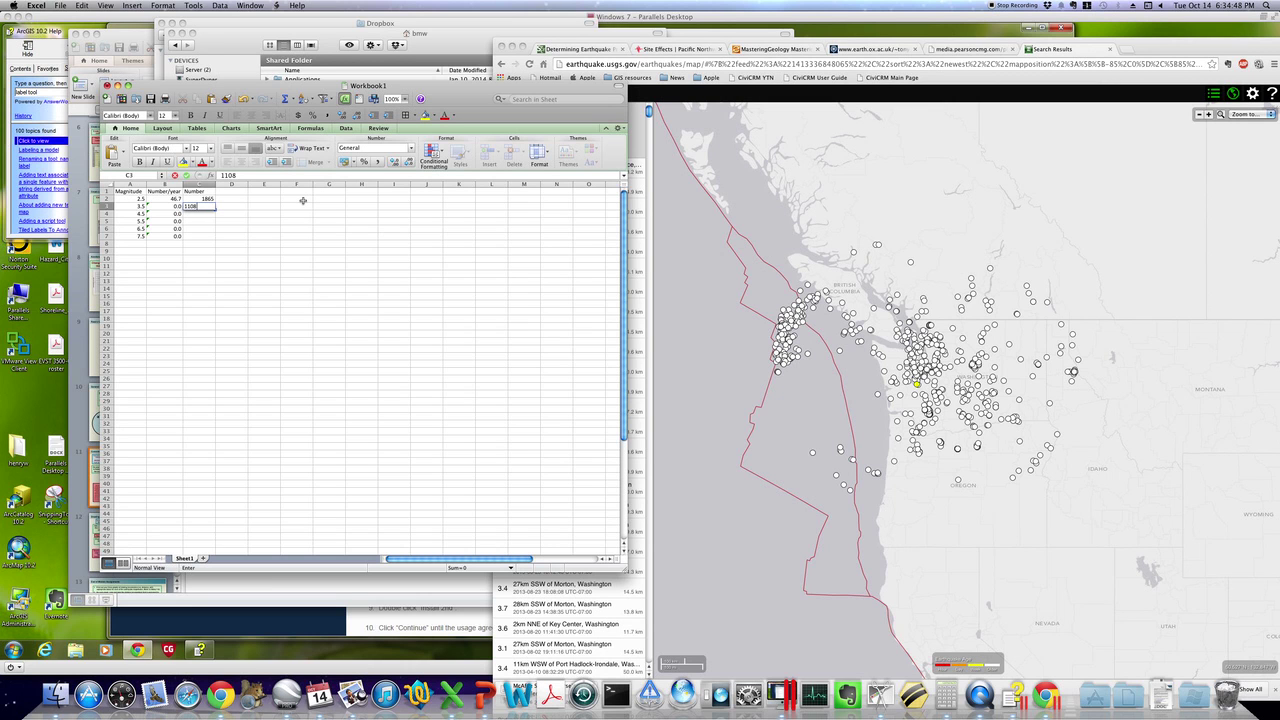
key("Return")
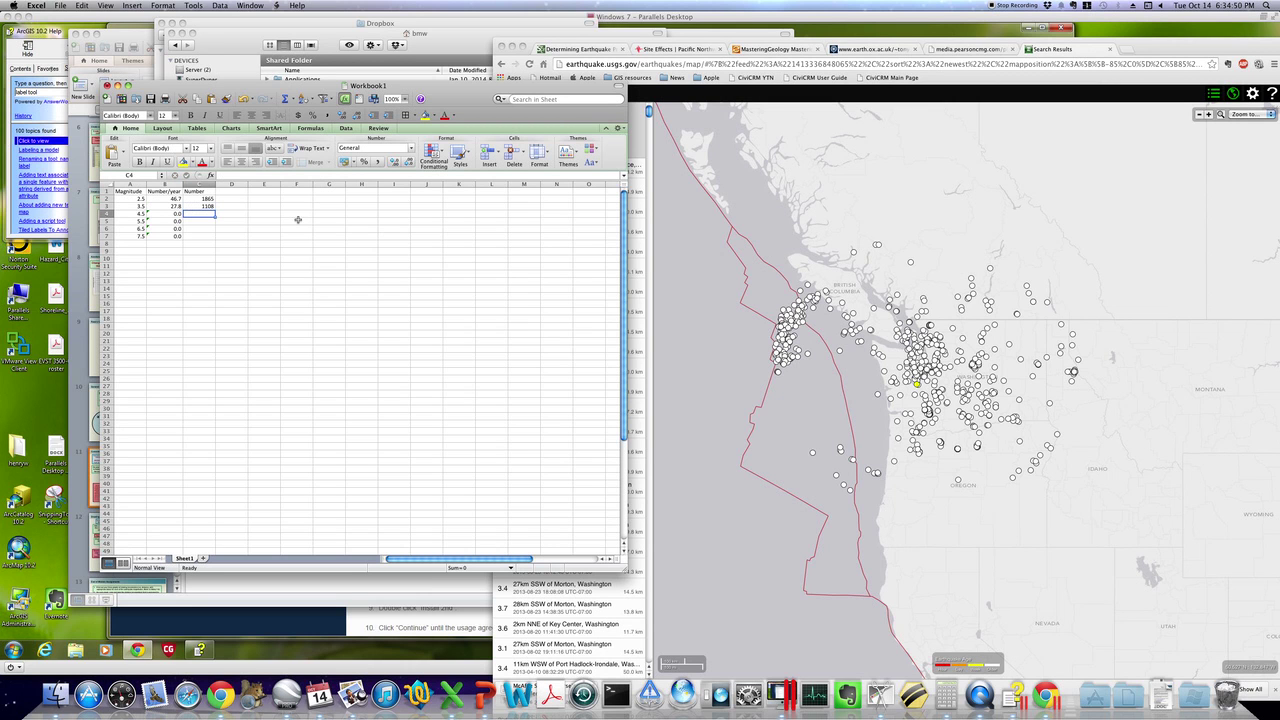
left_click(779, 171)
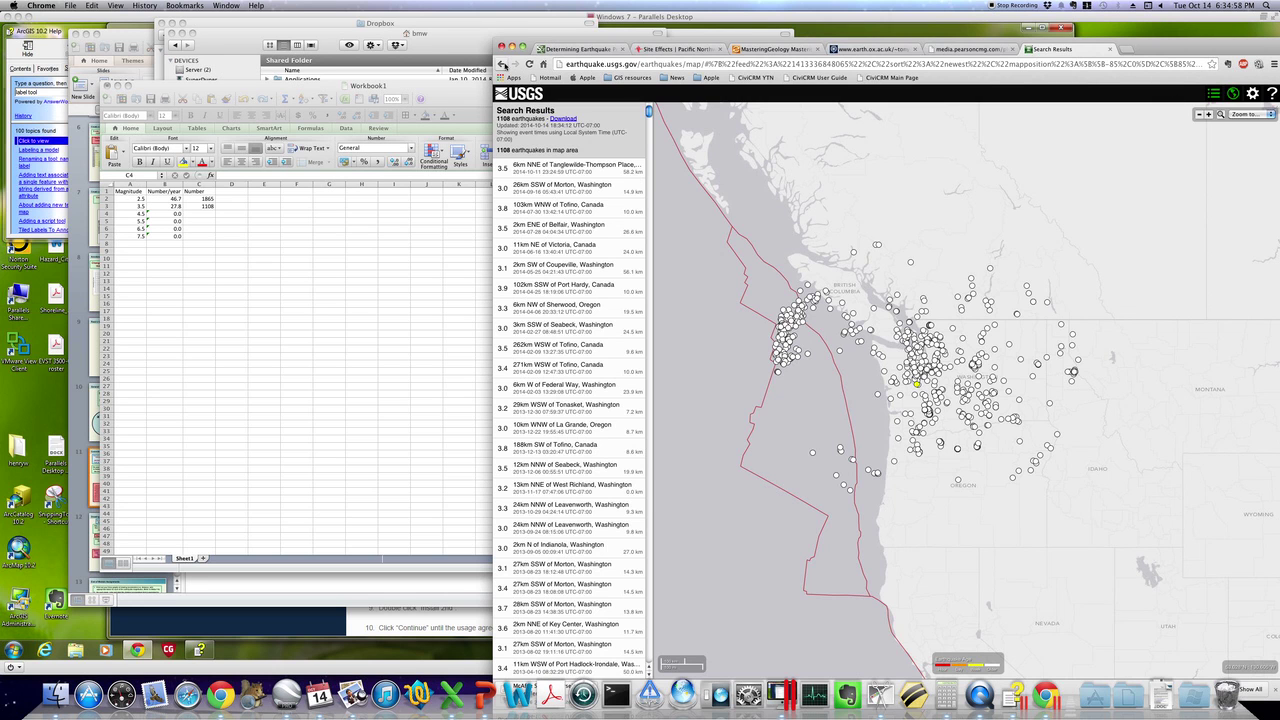
Back on the USGS archive form, search magnitude minimum 6 to maximum 6.99.
left_click(502, 64)
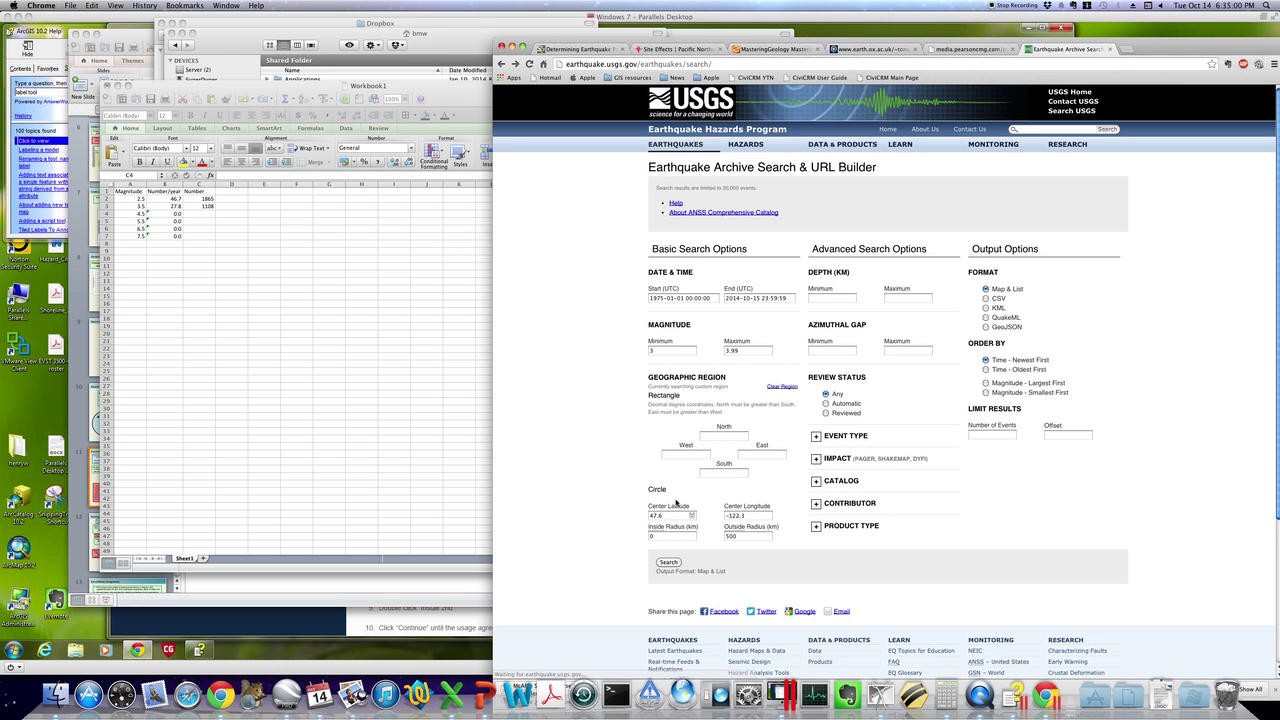
left_click(656, 352)
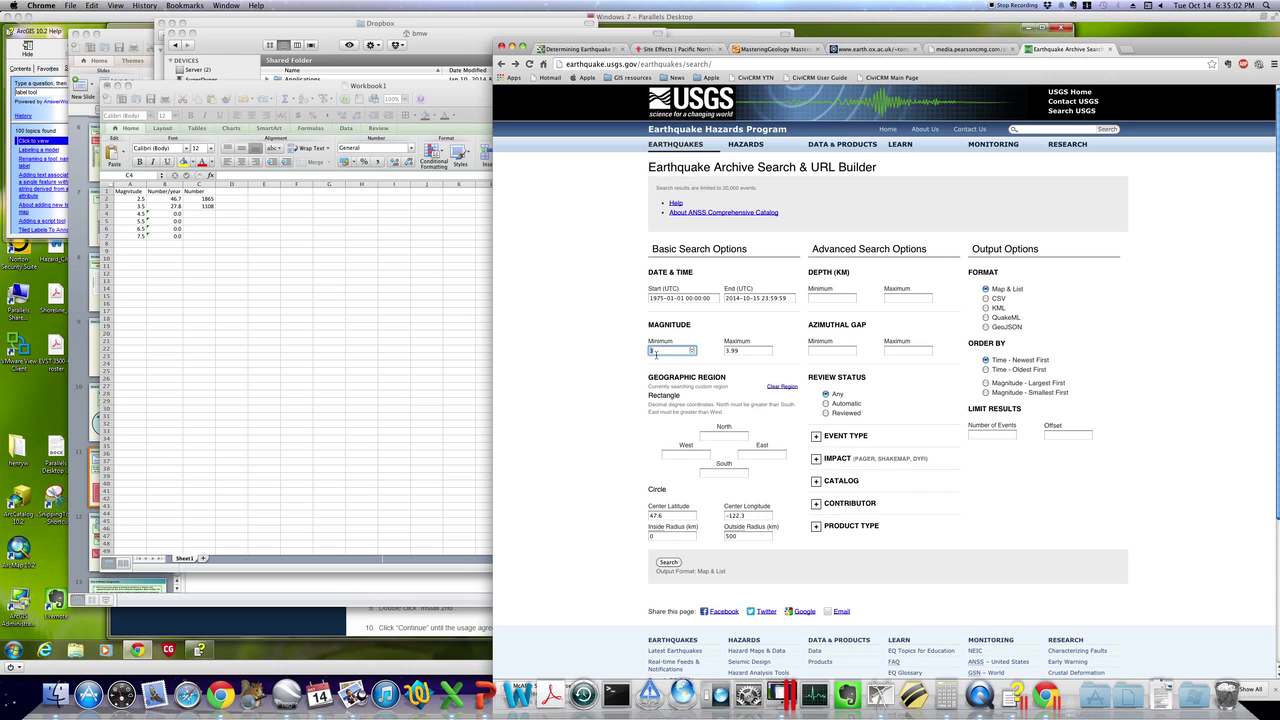
type("6")
key("Tab")
type("6.99")
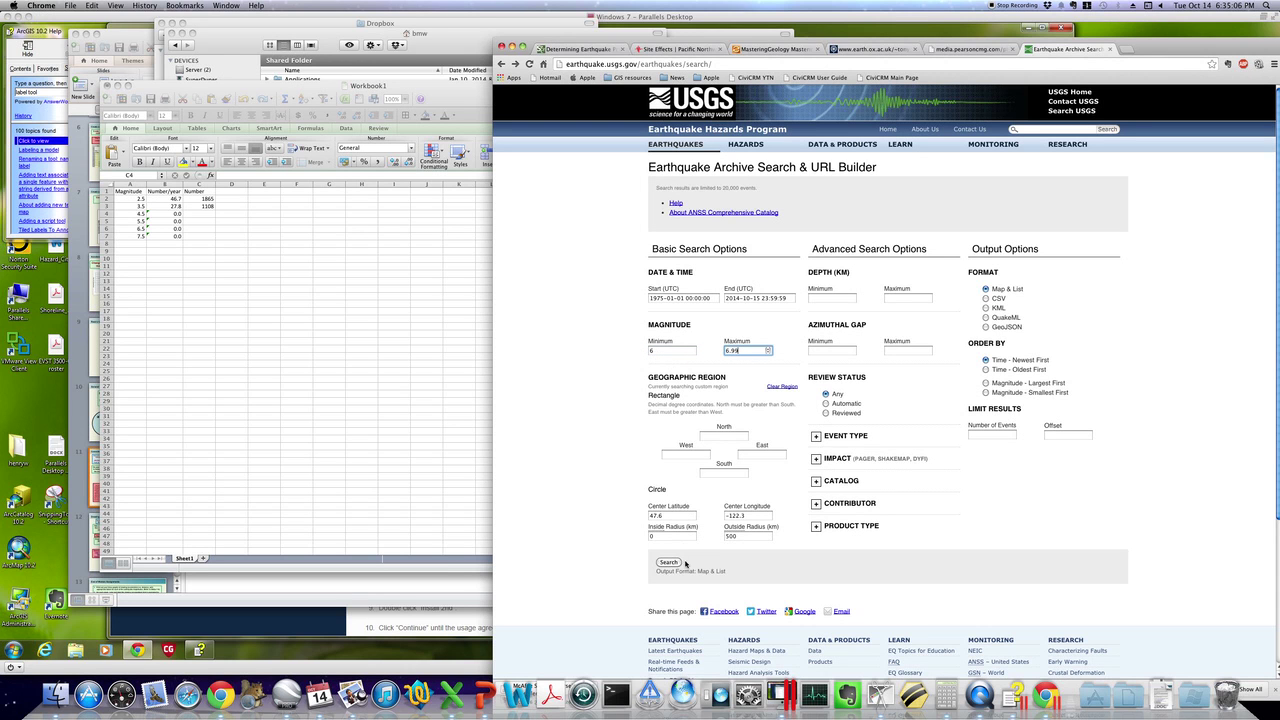
left_click(671, 562)
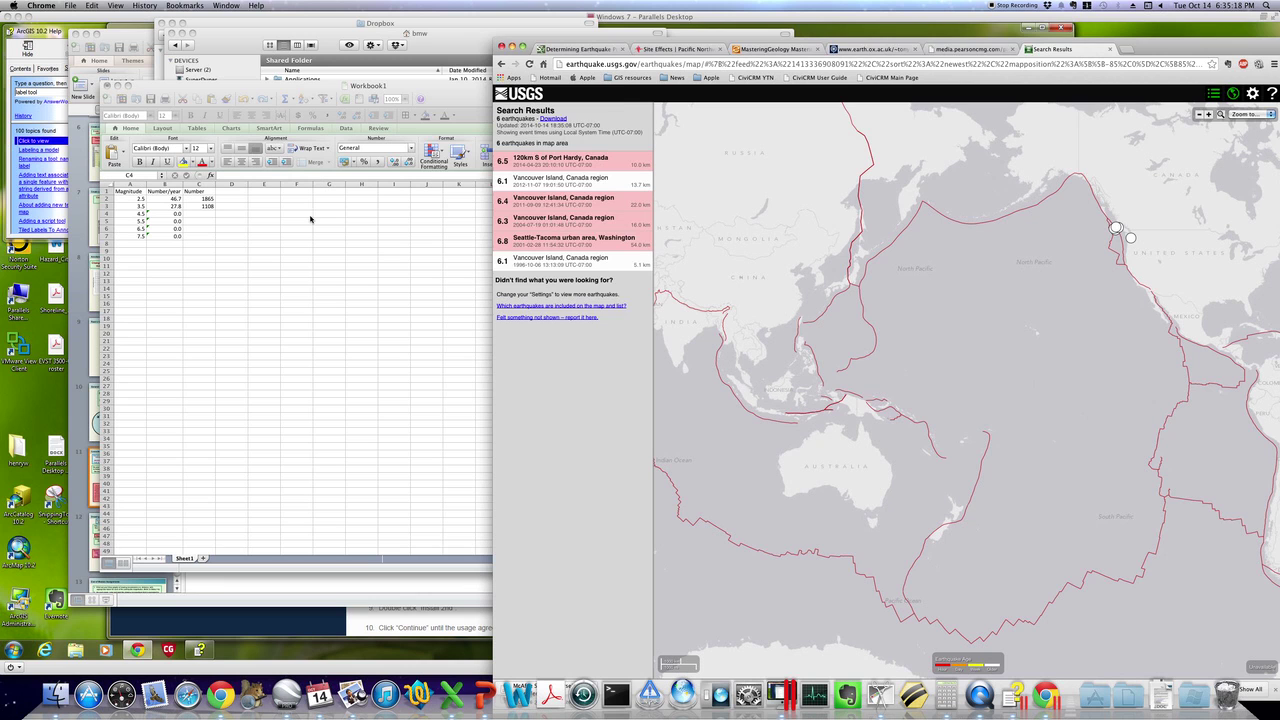
Enter a count of 6 earthquakes in C6 for magnitude 6.5.
left_click(327, 292)
left_click(199, 229)
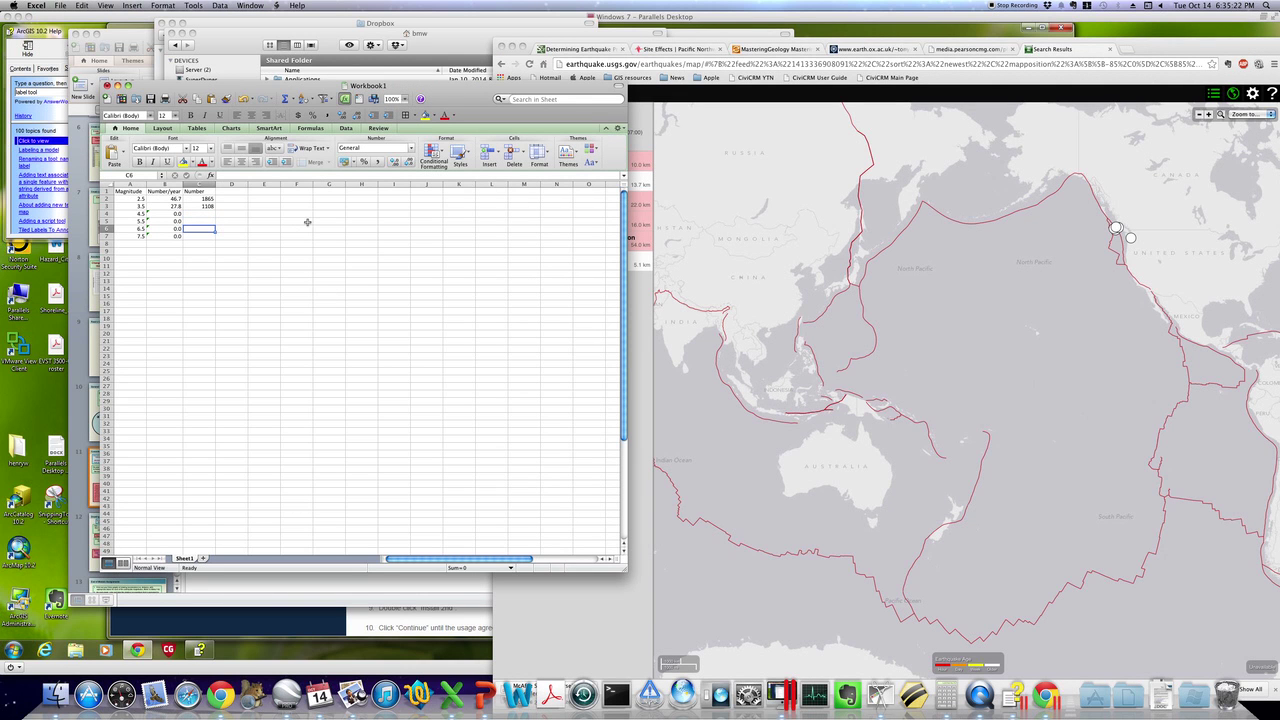
type("6")
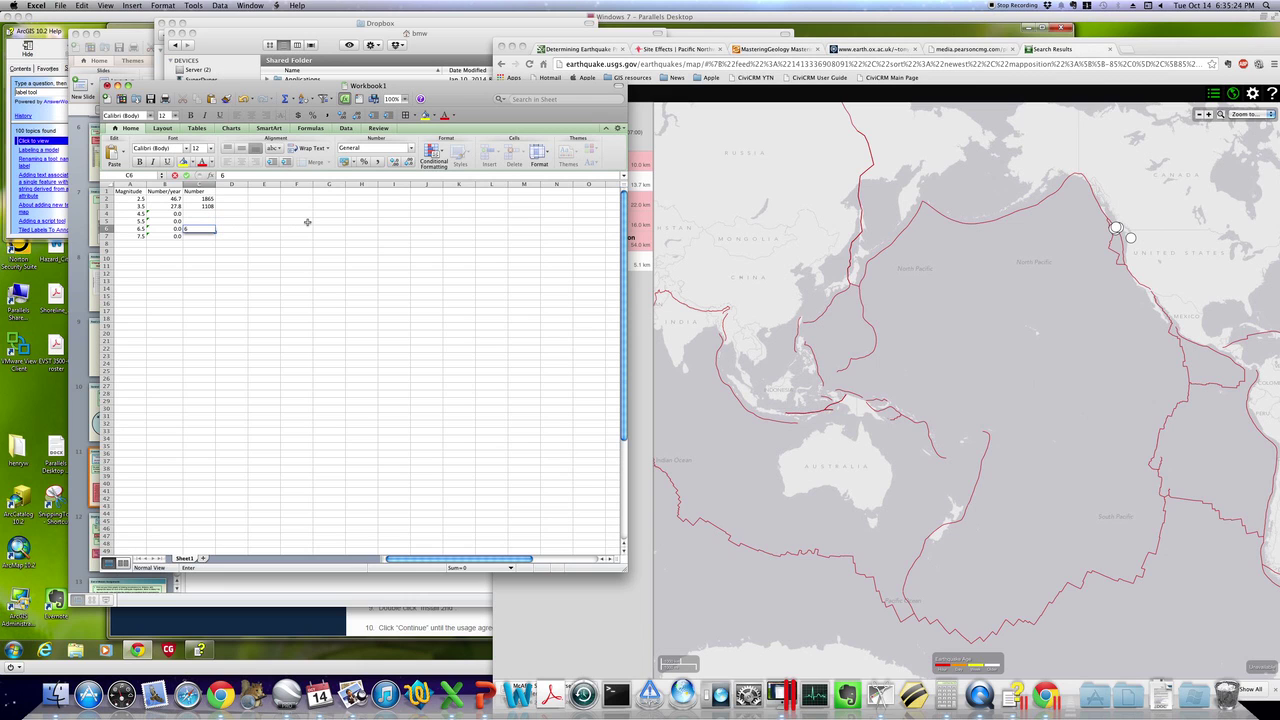
key("Return")
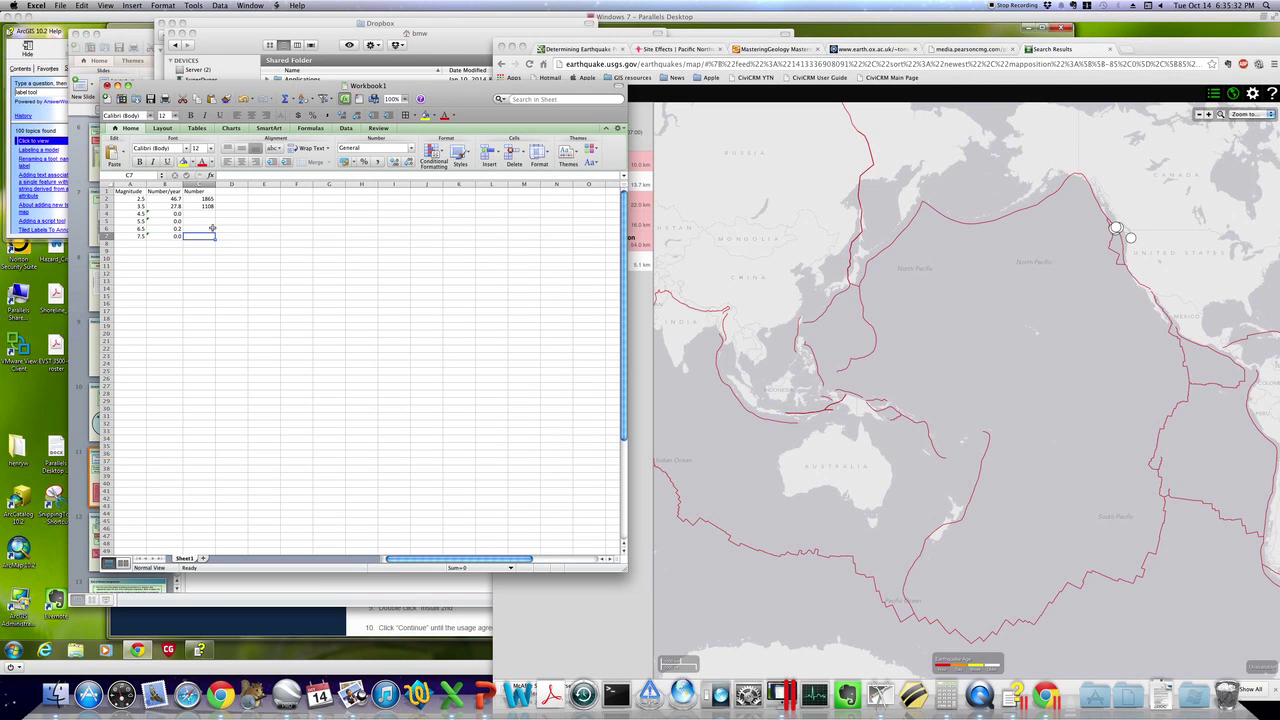
Check the count against the USGS results and confirm B6's =C6/39.9 rate of 0.2.
left_click(830, 150)
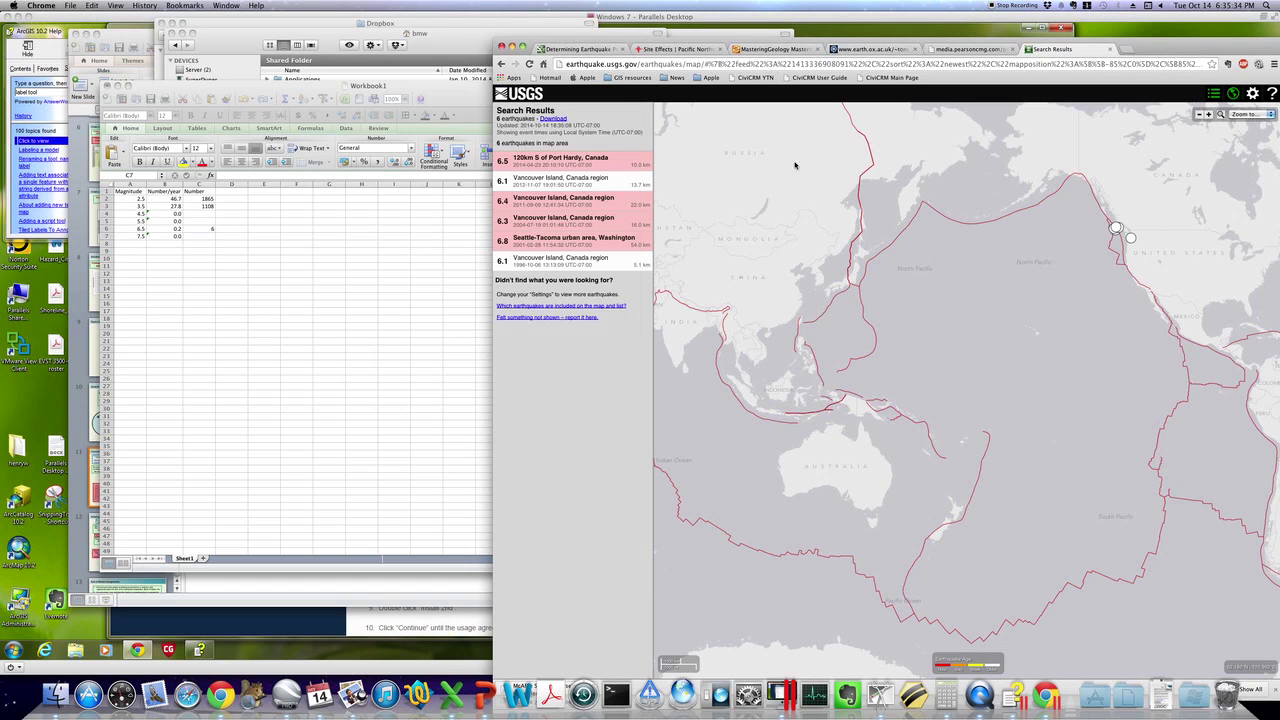
left_click(298, 324)
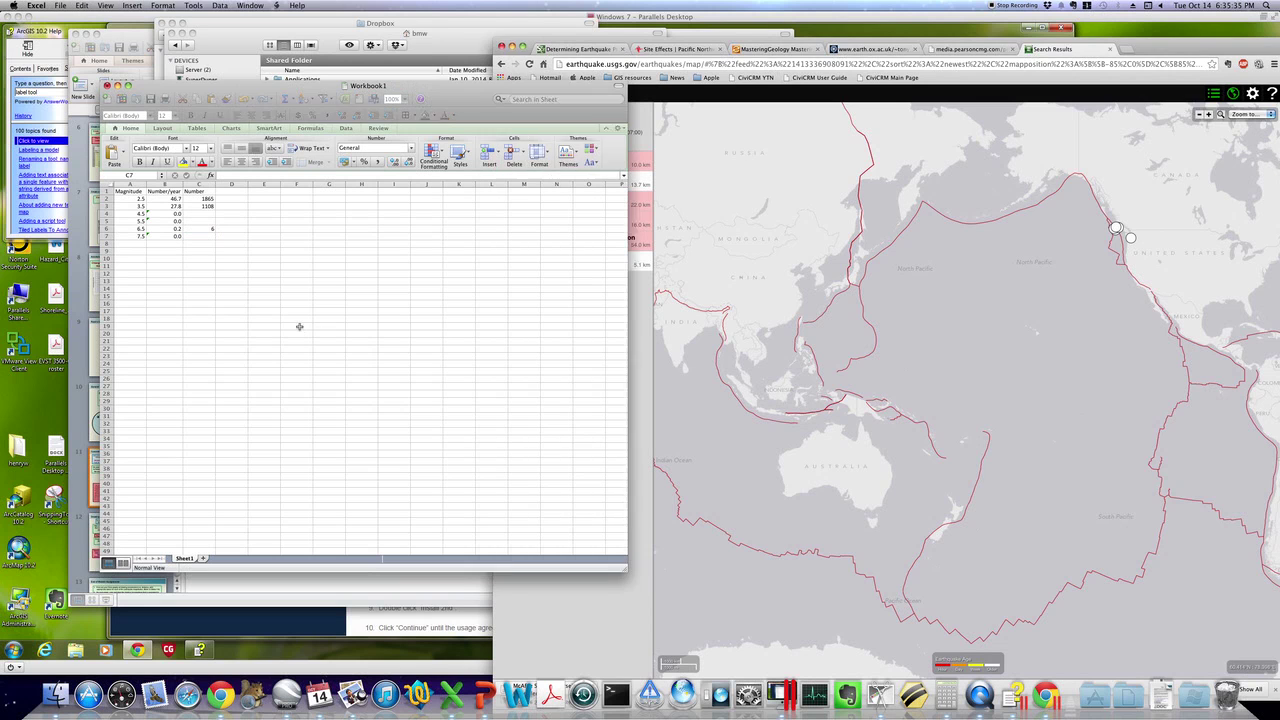
left_click(178, 229)
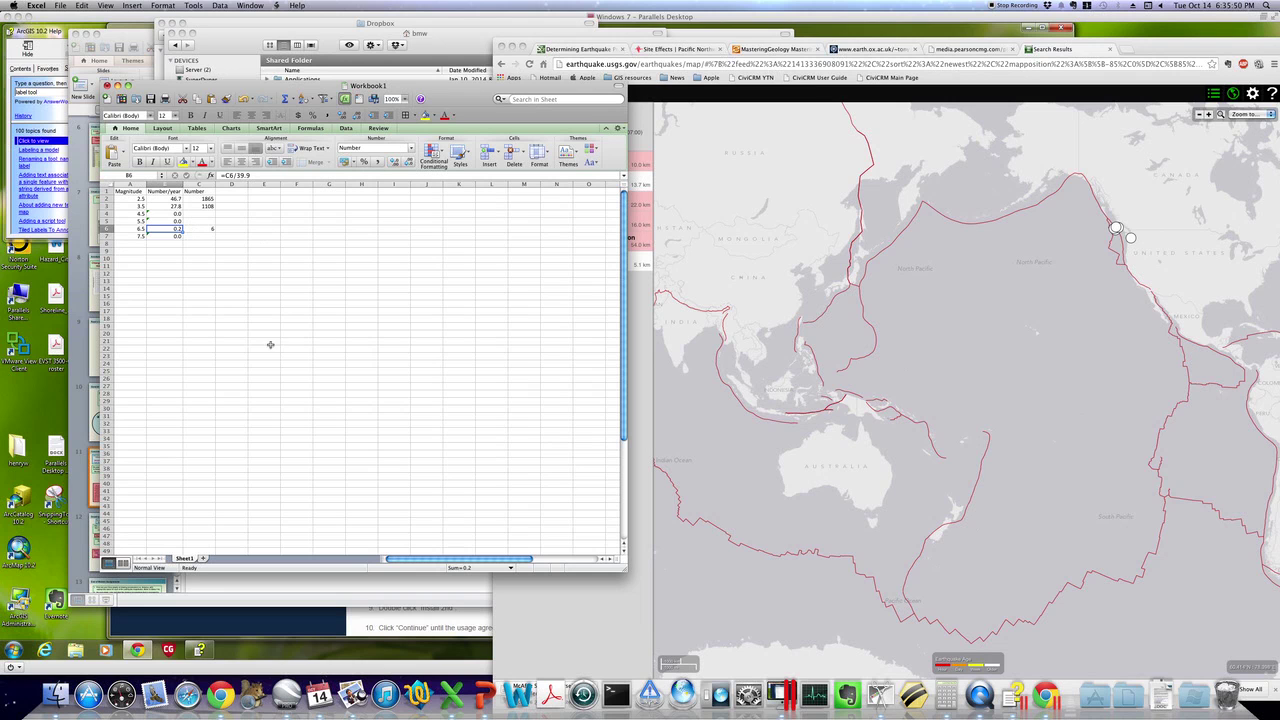
left_click(212, 347)
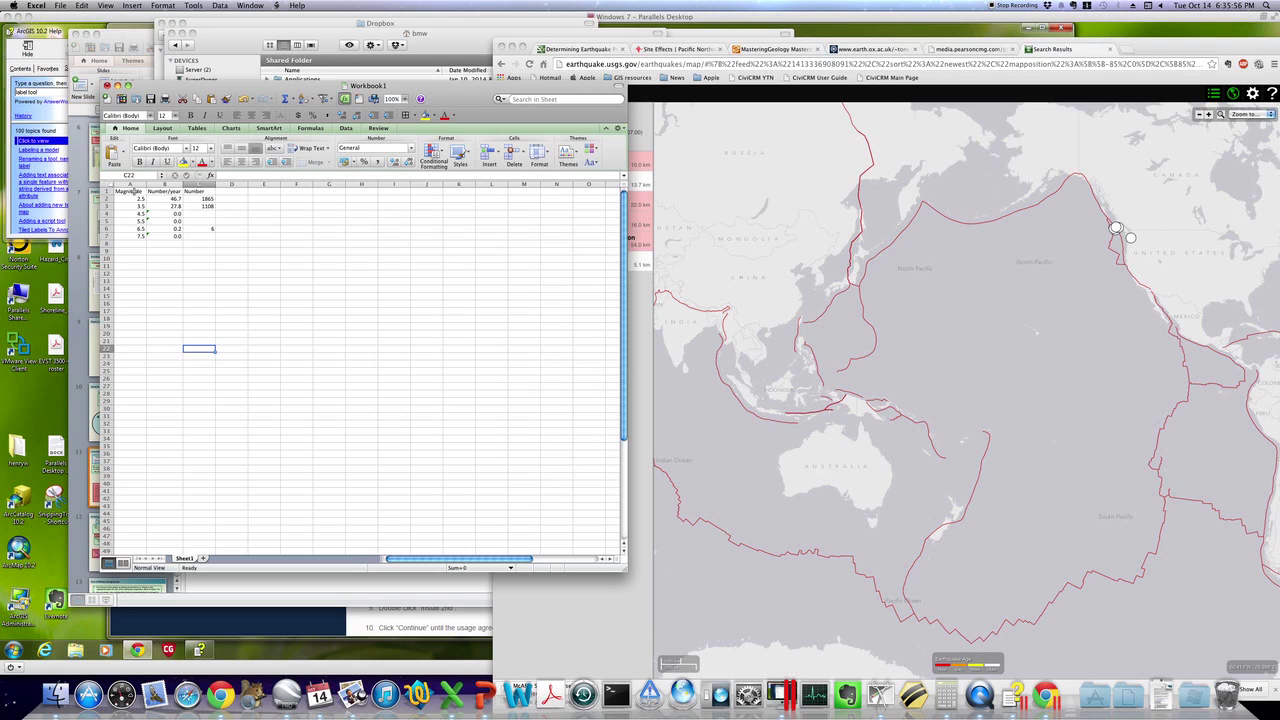
Insert a marked scatter chart of A1:B7, then move it beside the table and enlarge it.
left_click_drag(134, 190, 168, 233)
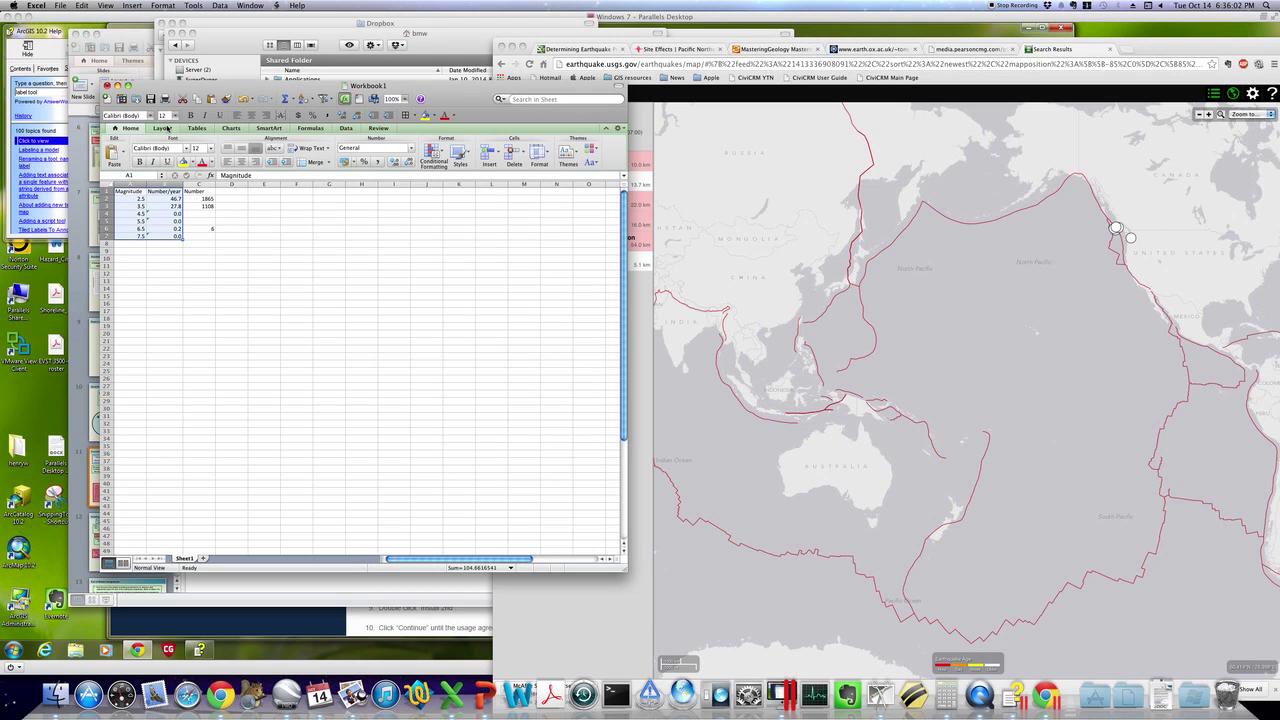
left_click(228, 129)
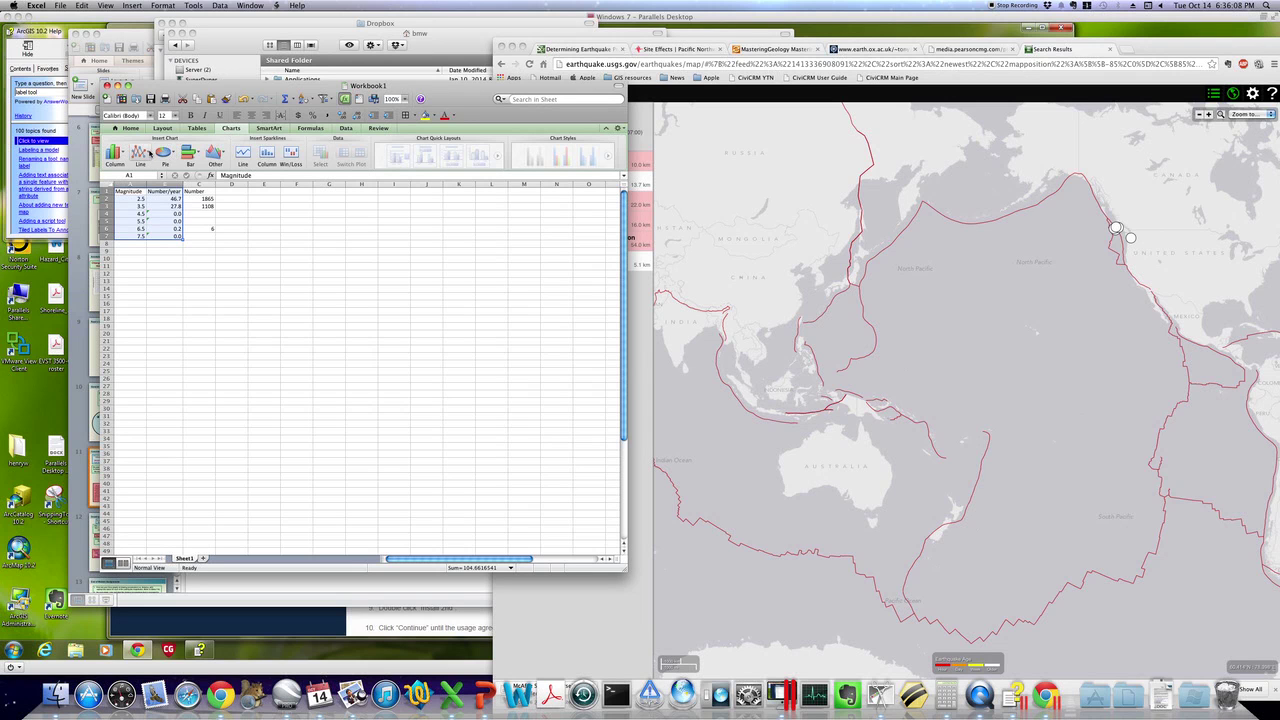
left_click(148, 153)
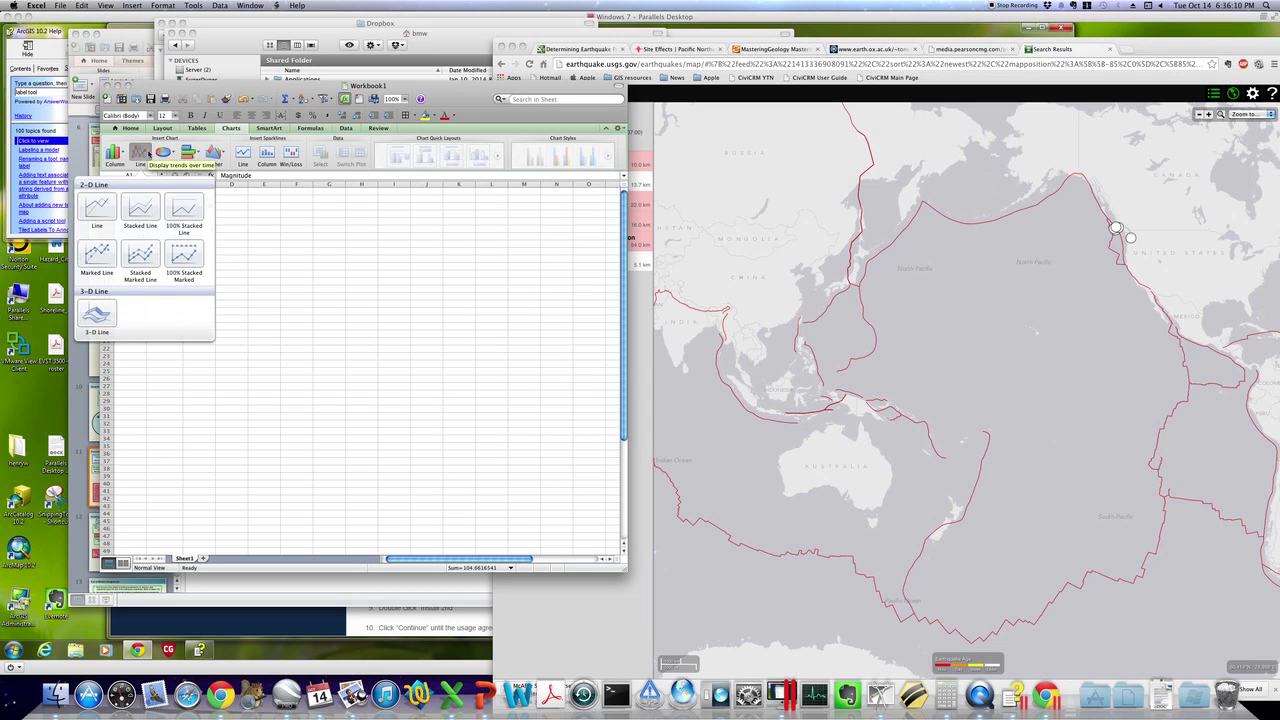
left_click(148, 153)
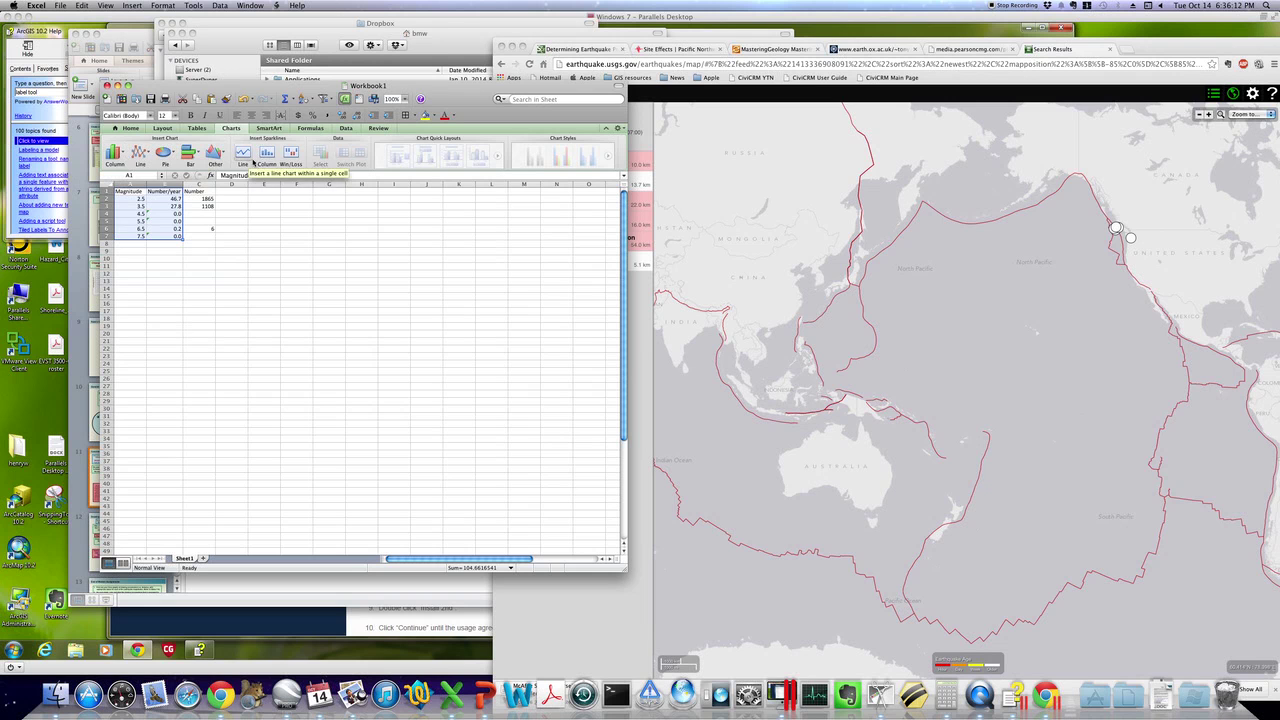
left_click(225, 153)
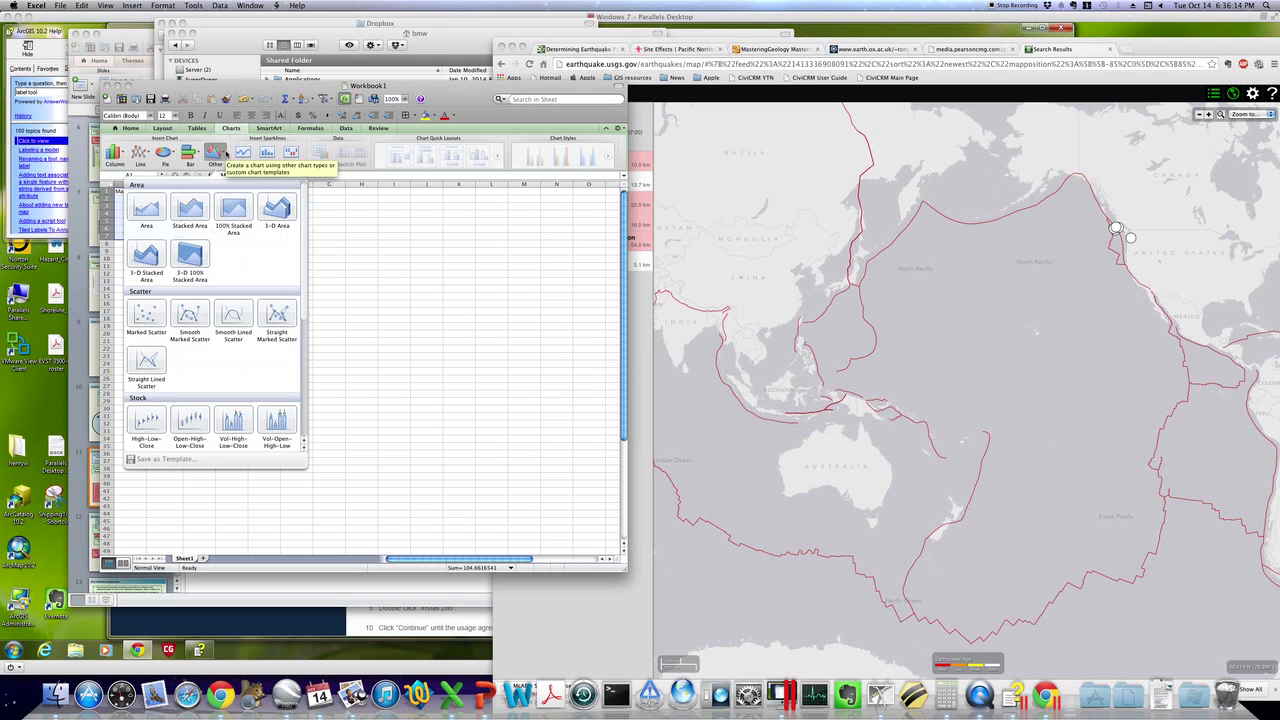
left_click(140, 320)
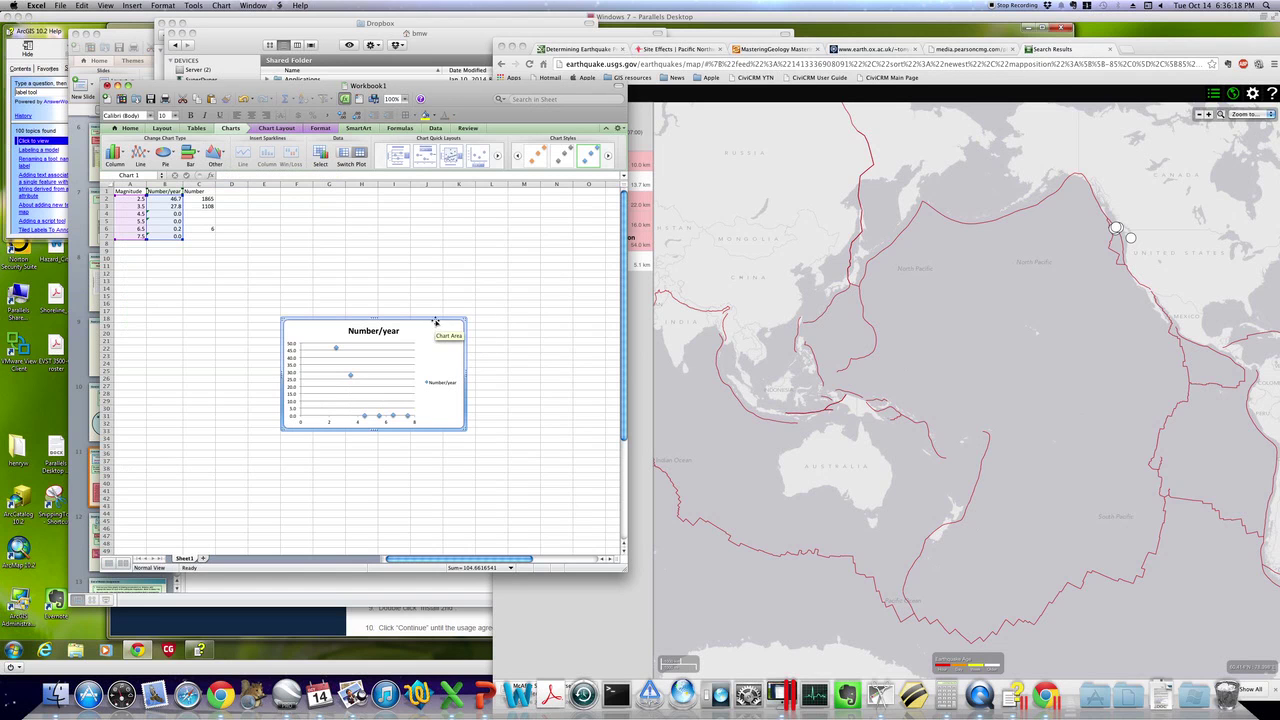
left_click_drag(435, 320, 420, 212)
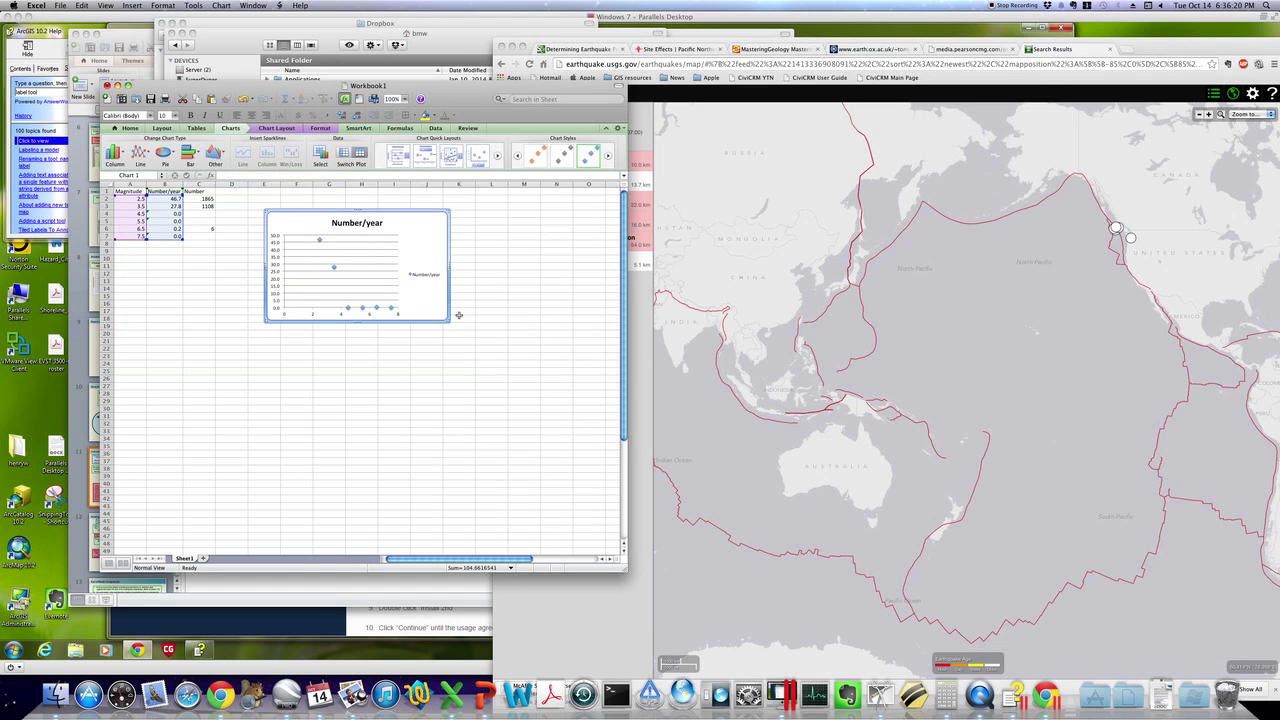
left_click_drag(446, 319, 557, 499)
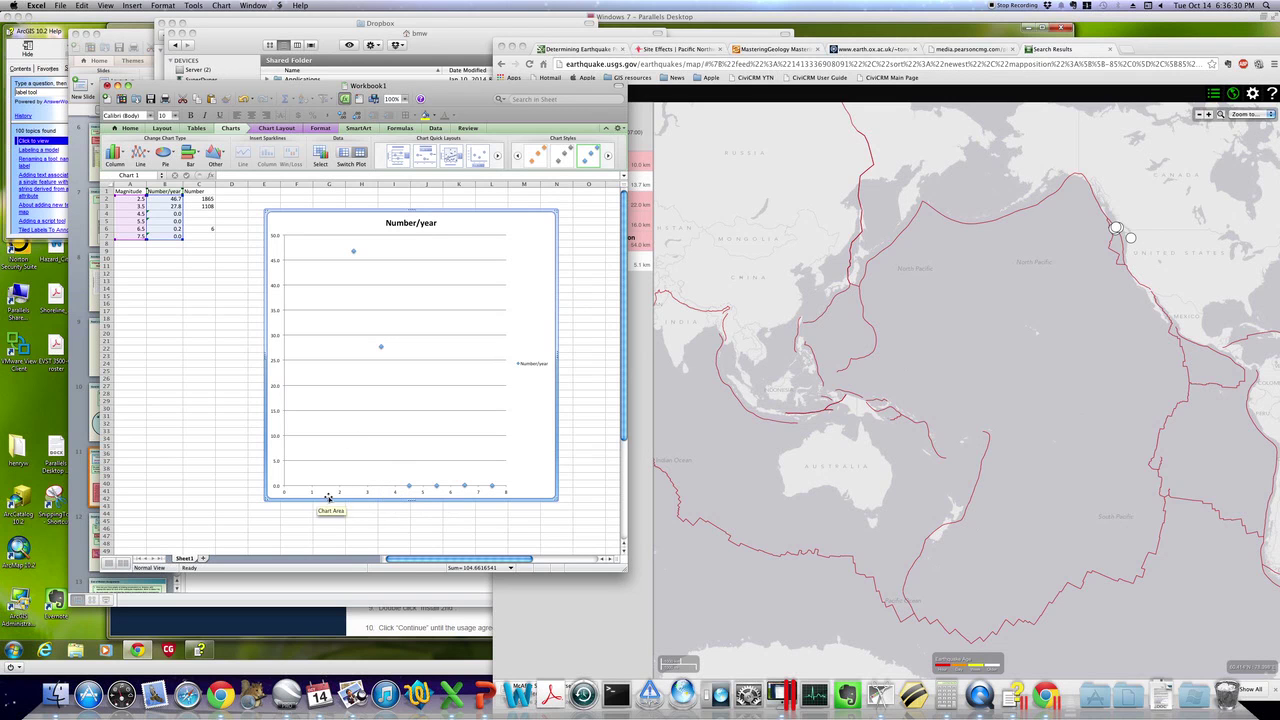
Make the vertical axis a base-10 logarithmic scale, accepting the zero-value warning.
double_click(274, 340)
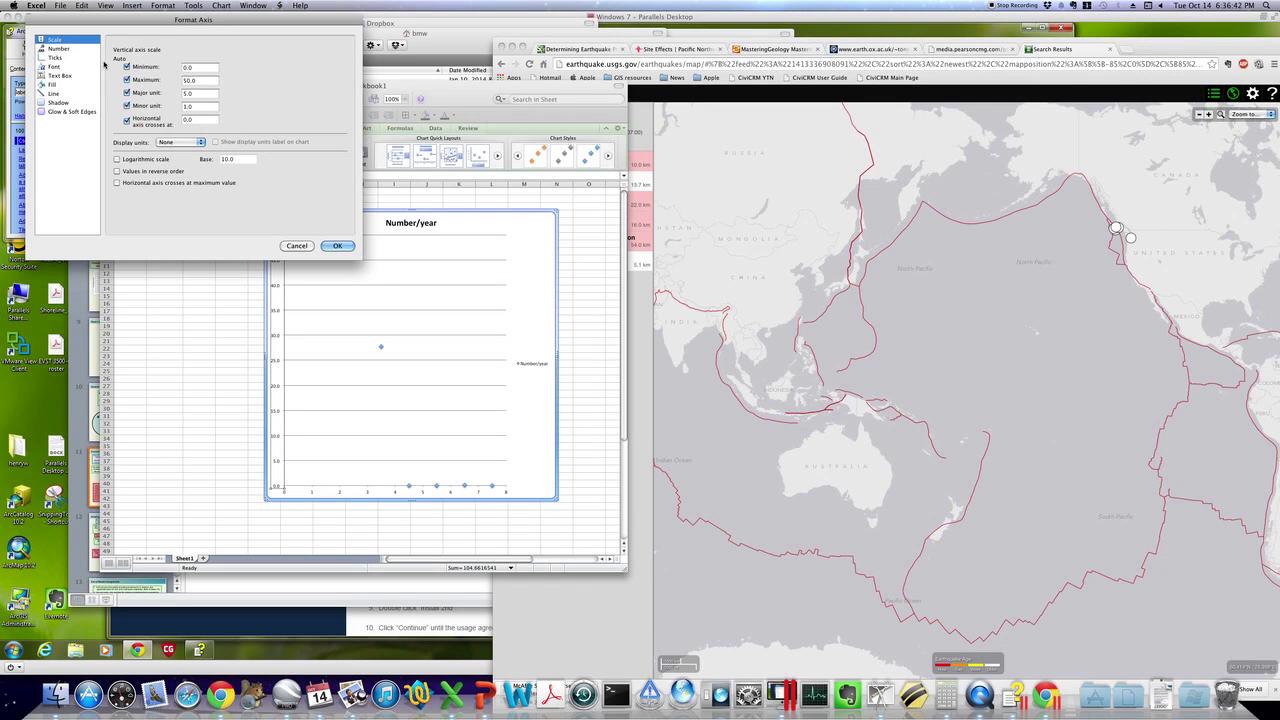
left_click(140, 158)
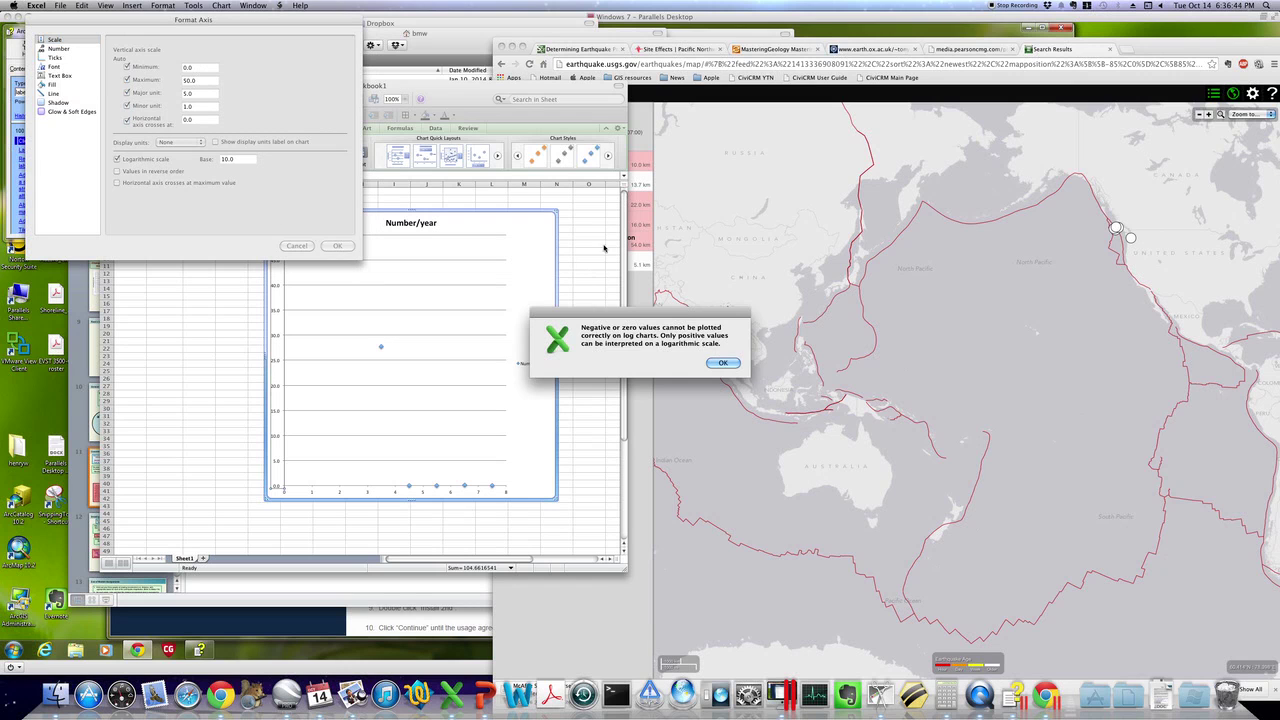
left_click(723, 362)
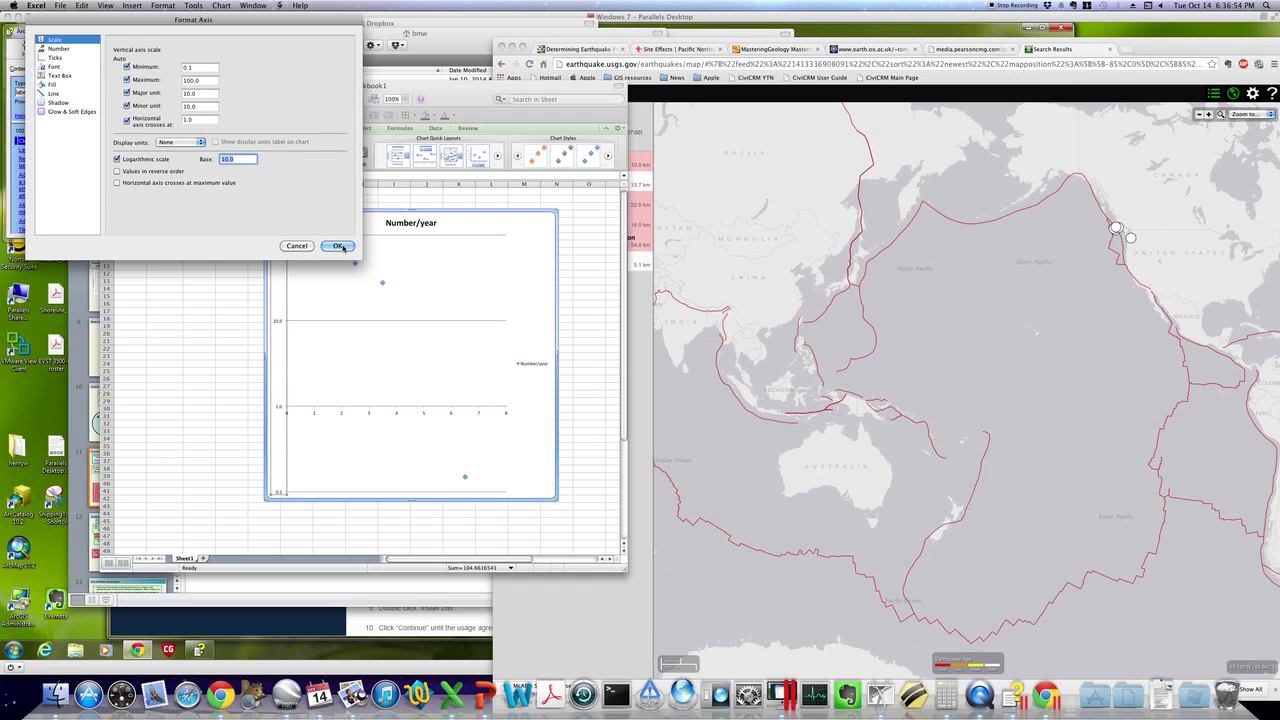
left_click(344, 247)
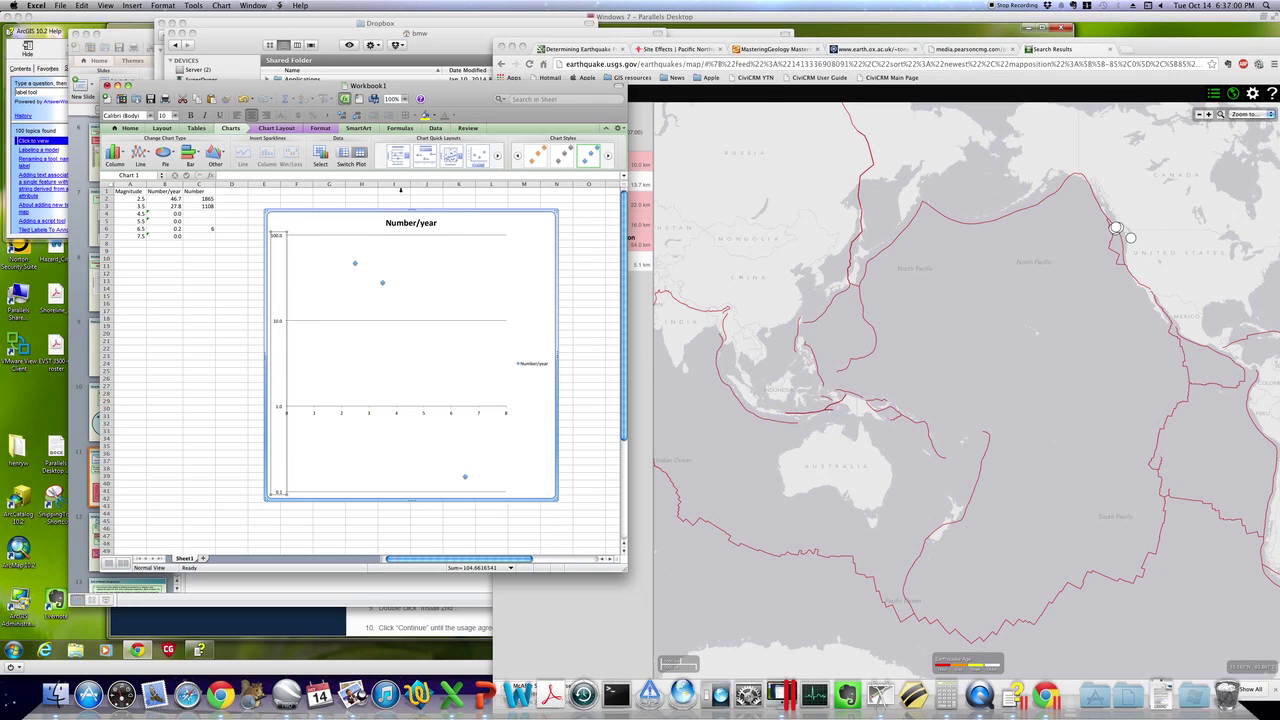
Apply a Quick Layout with gridlines and axis titles, then delete the linear trendline.
left_click(454, 158)
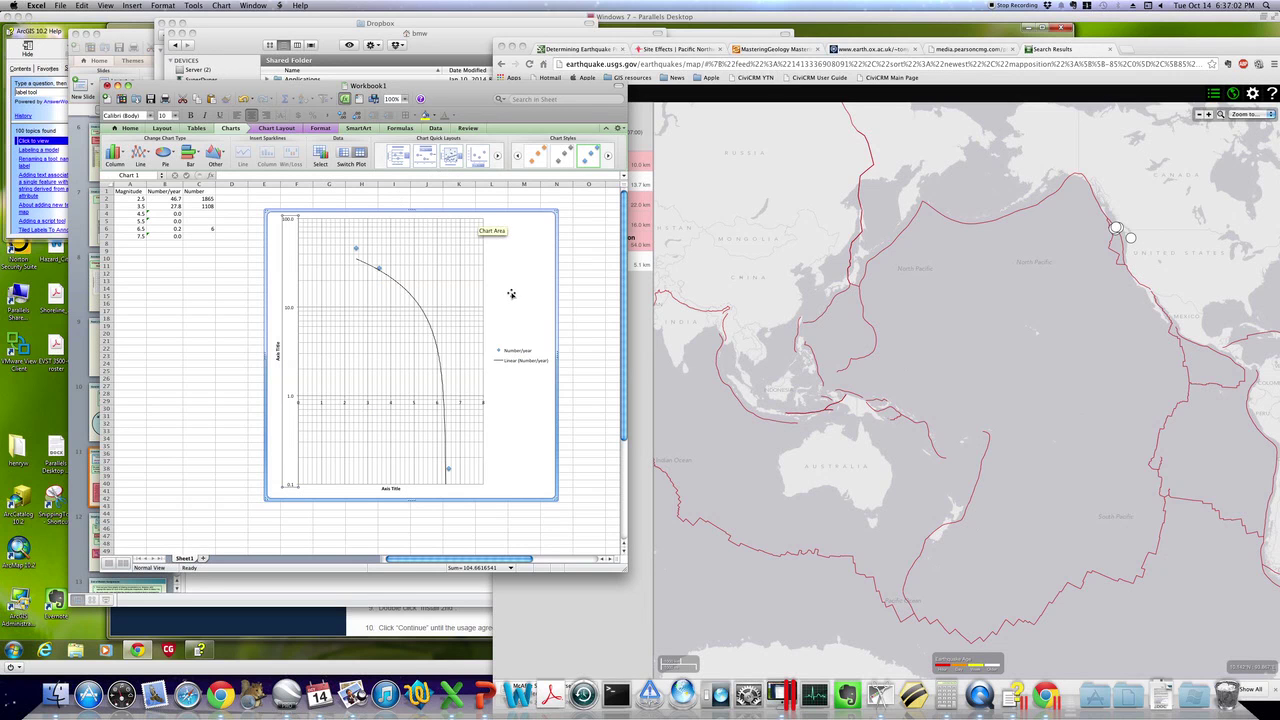
left_click(518, 355)
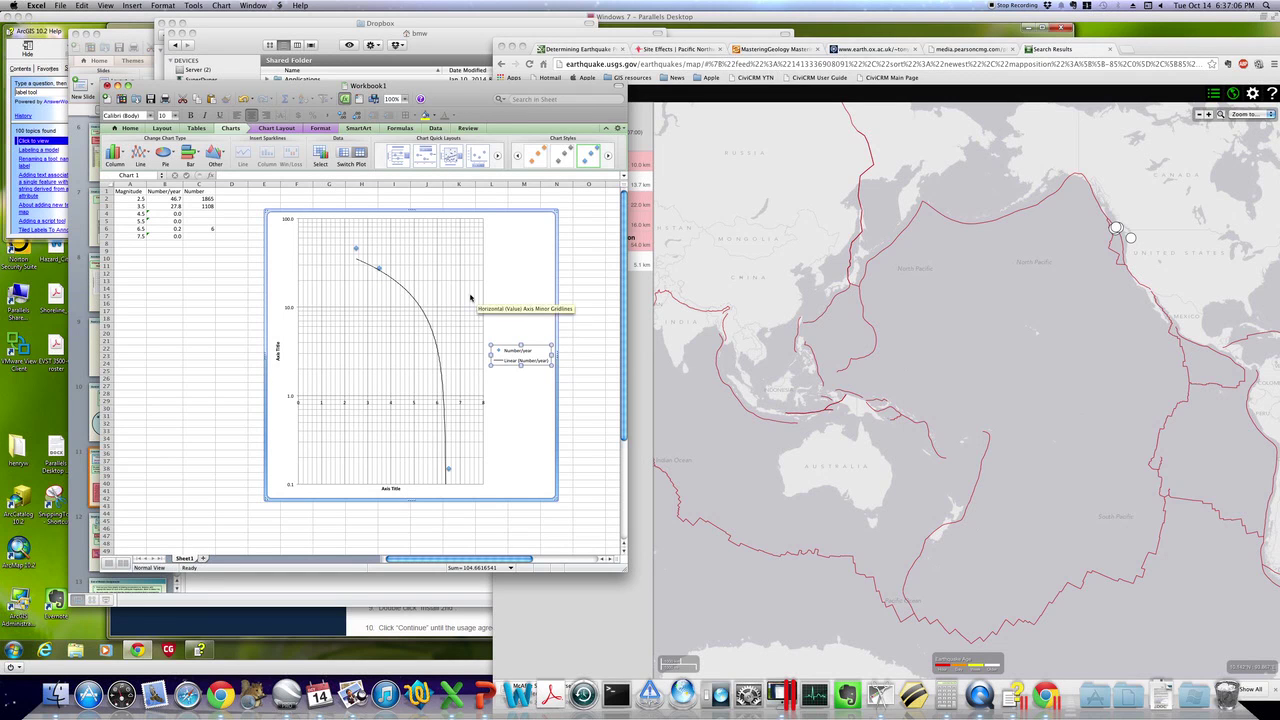
left_click(410, 297)
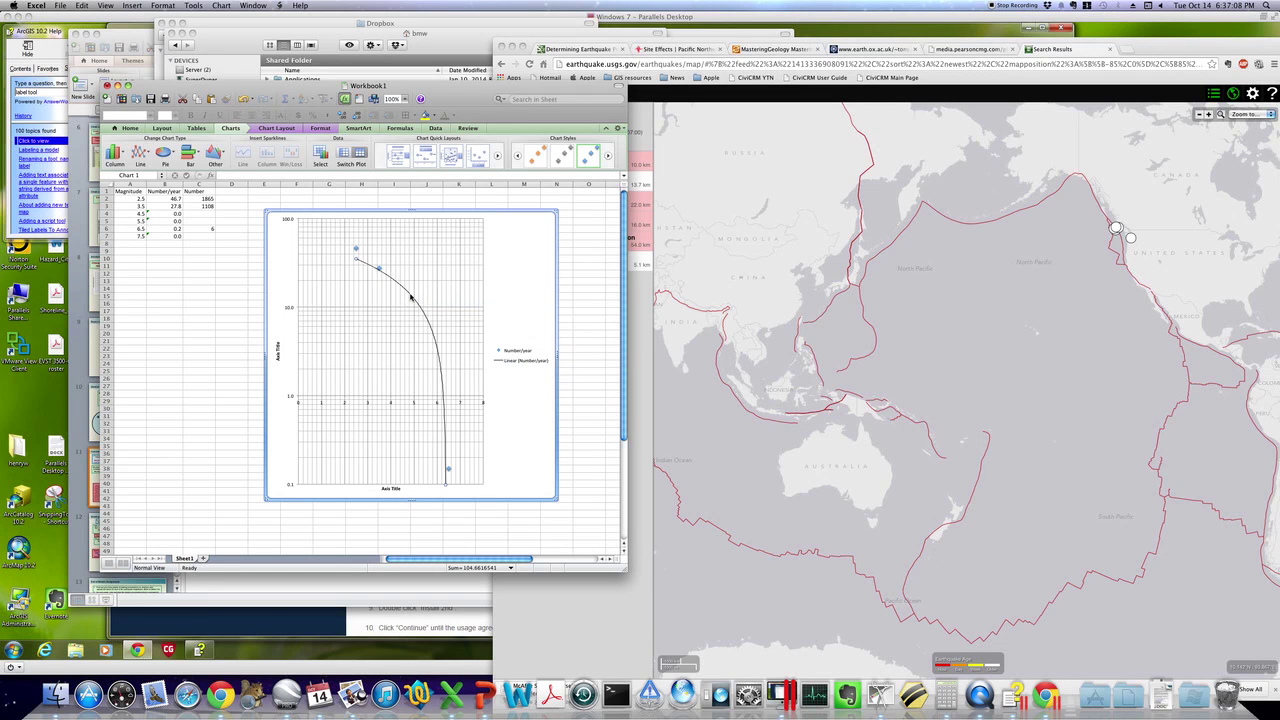
key("Delete")
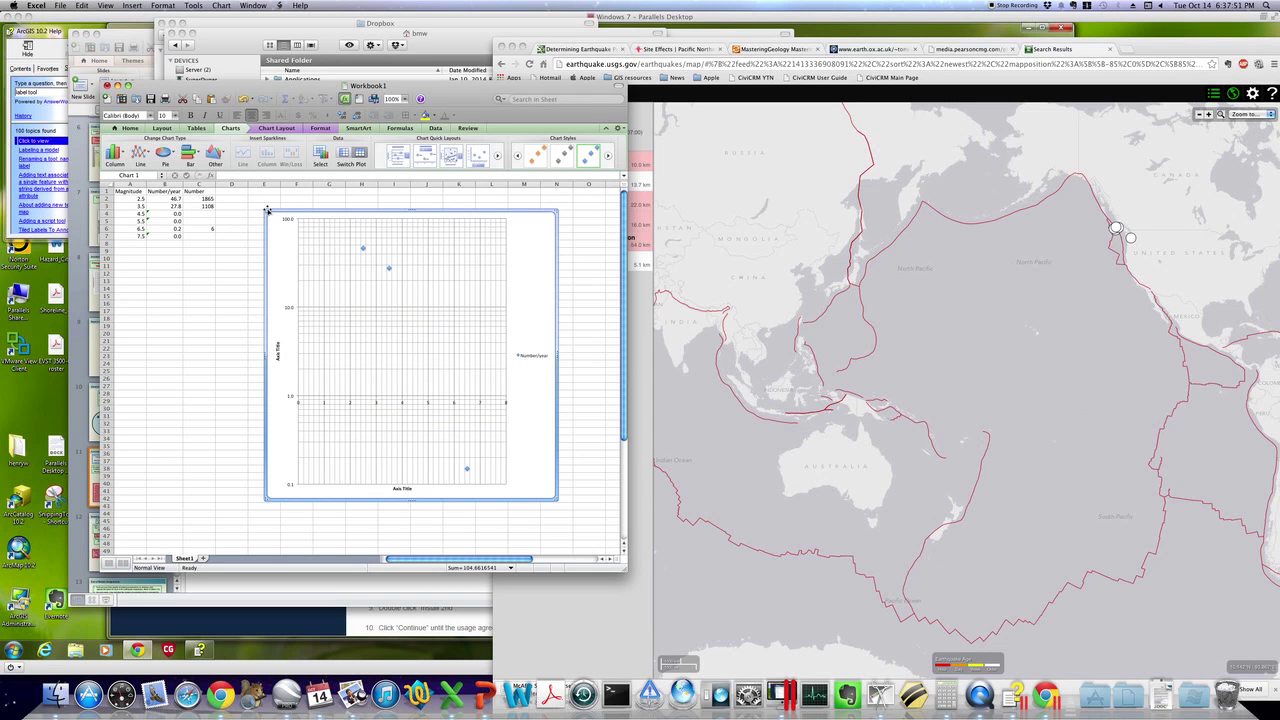
left_click(206, 201)
left_click(206, 205)
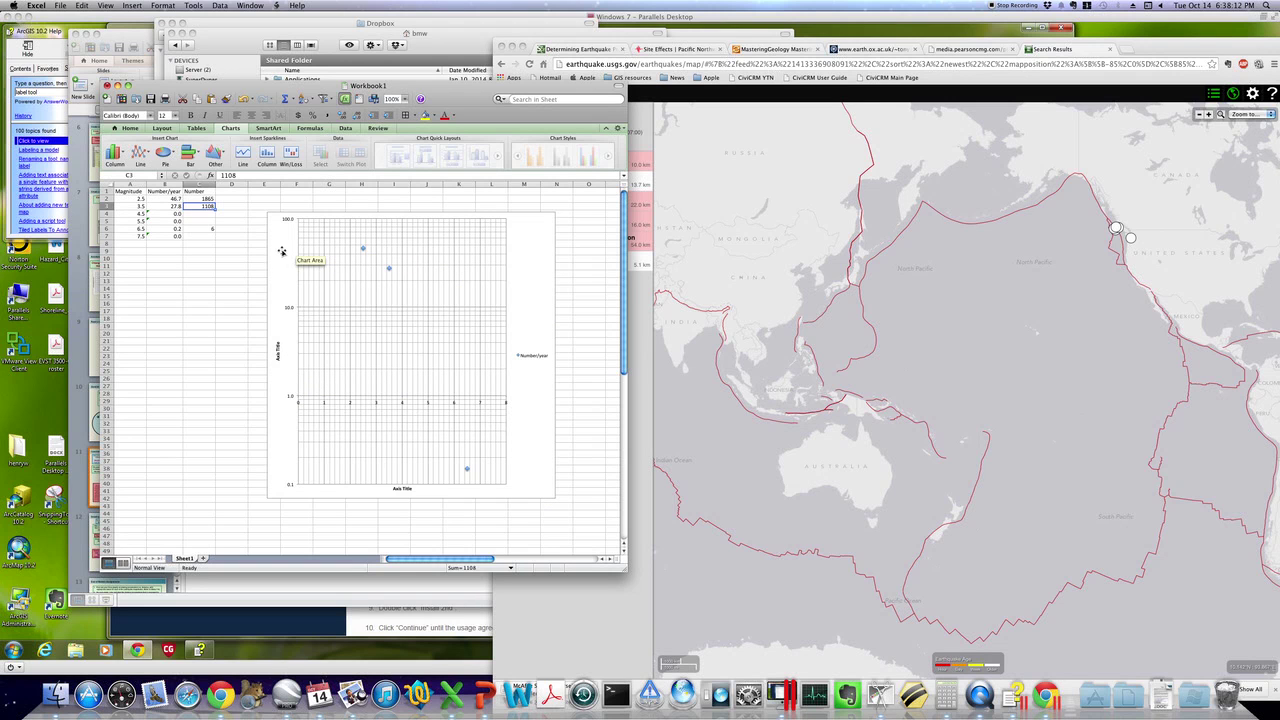
left_click(530, 249)
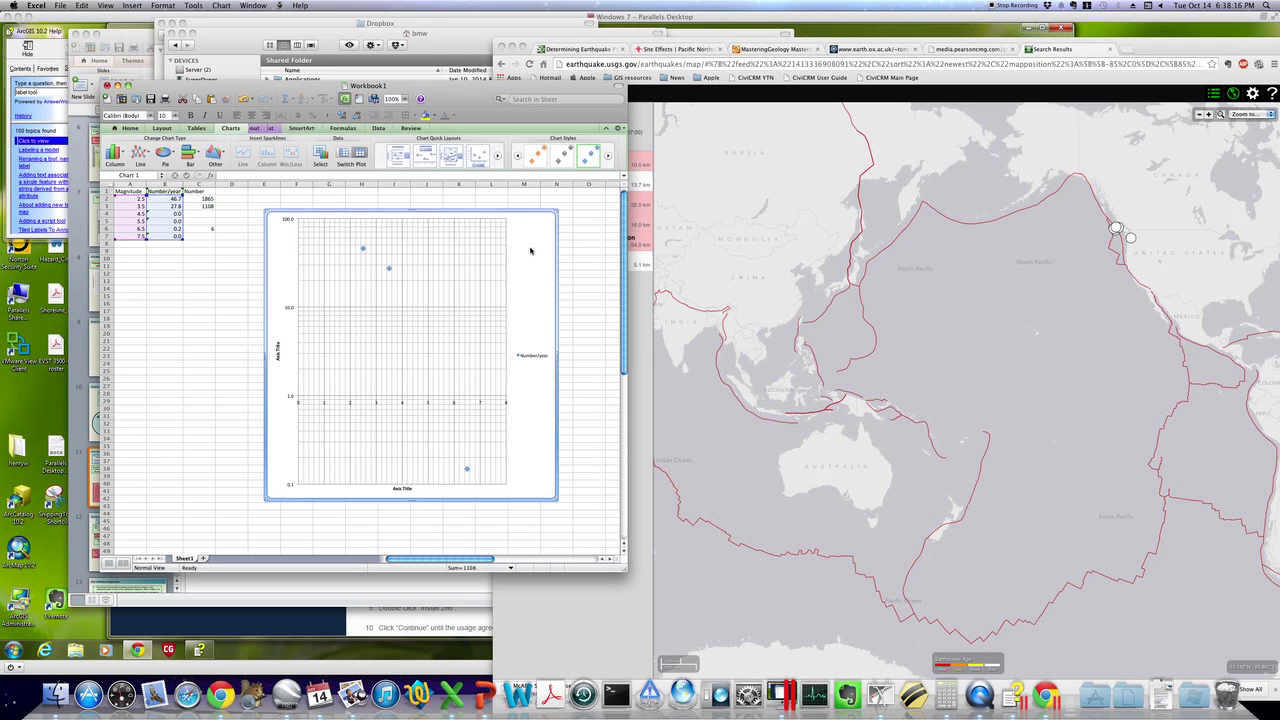
right_click(530, 249)
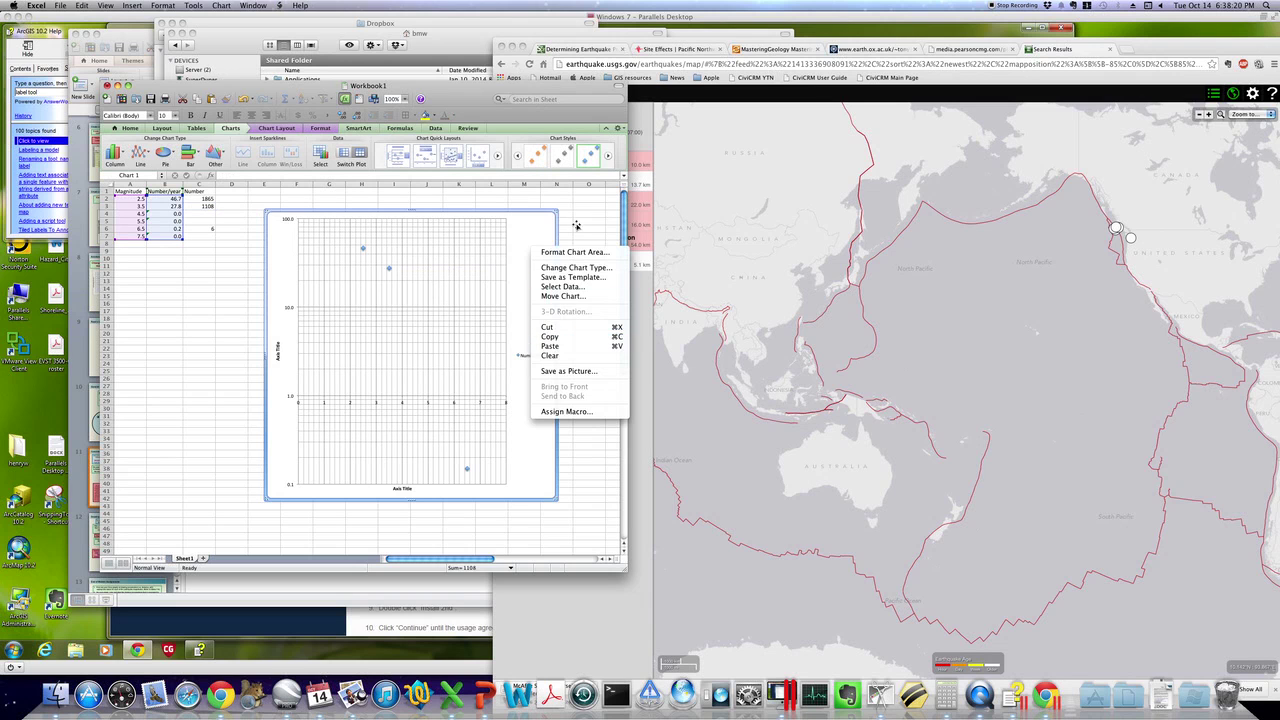
left_click(590, 195)
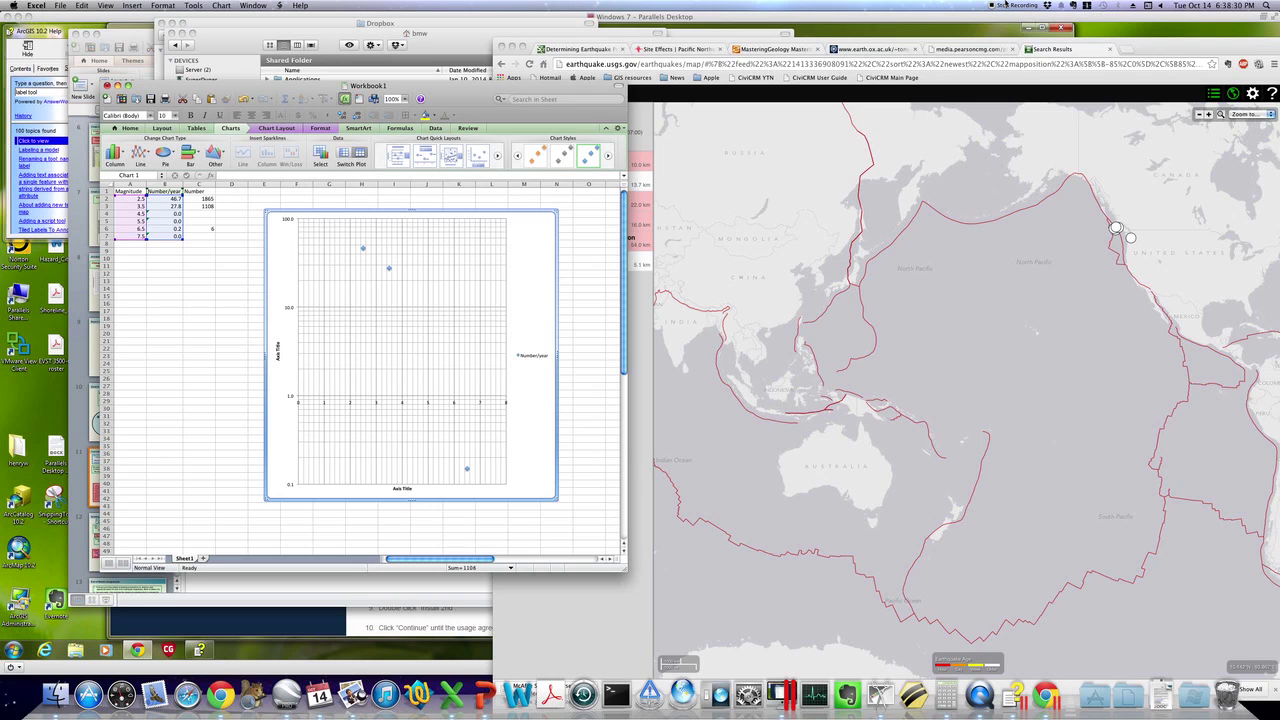
left_click(1005, 4)
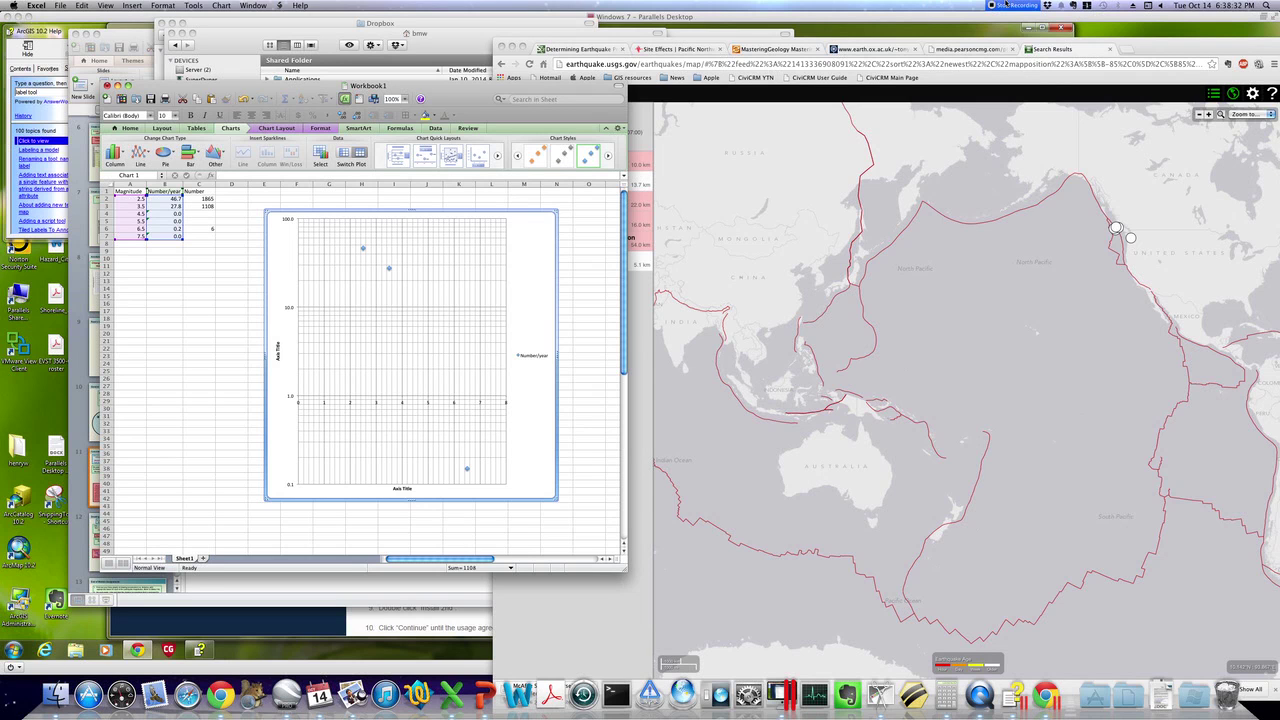